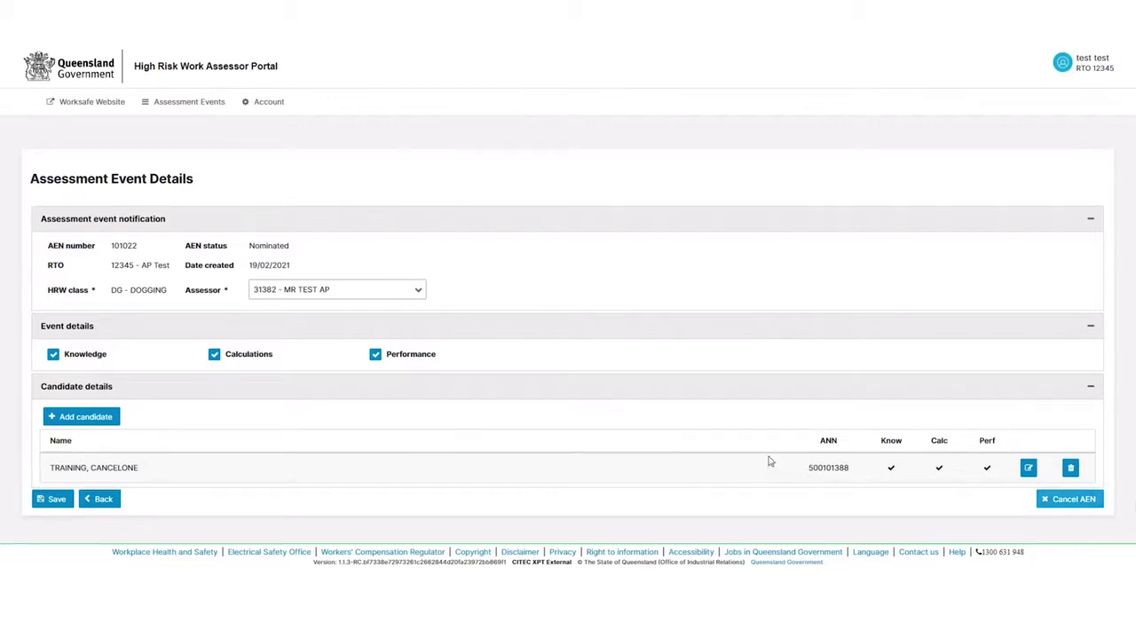
- Cancel the nominated assessment event notification 101022 and confirm that candidates will not be nominated to an assessor
{"action": "left_click_drag", "start_coordinate": [290, 247], "coordinate": [248, 247]}
{"action": "left_click", "coordinate": [269, 247]}
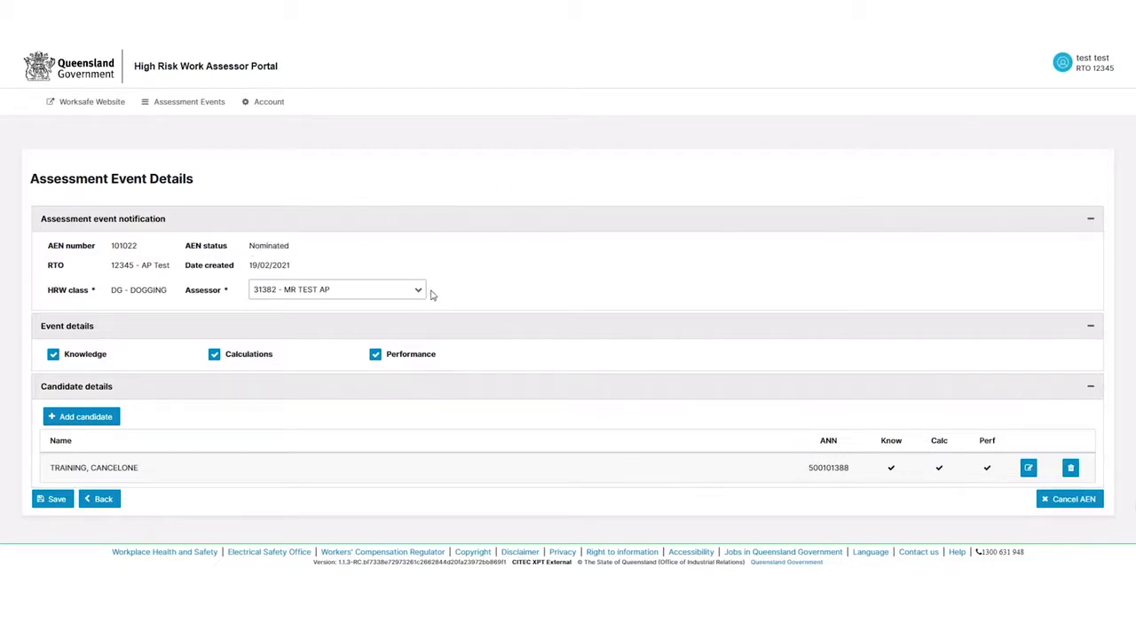
{"action": "left_click", "coordinate": [1062, 502]}
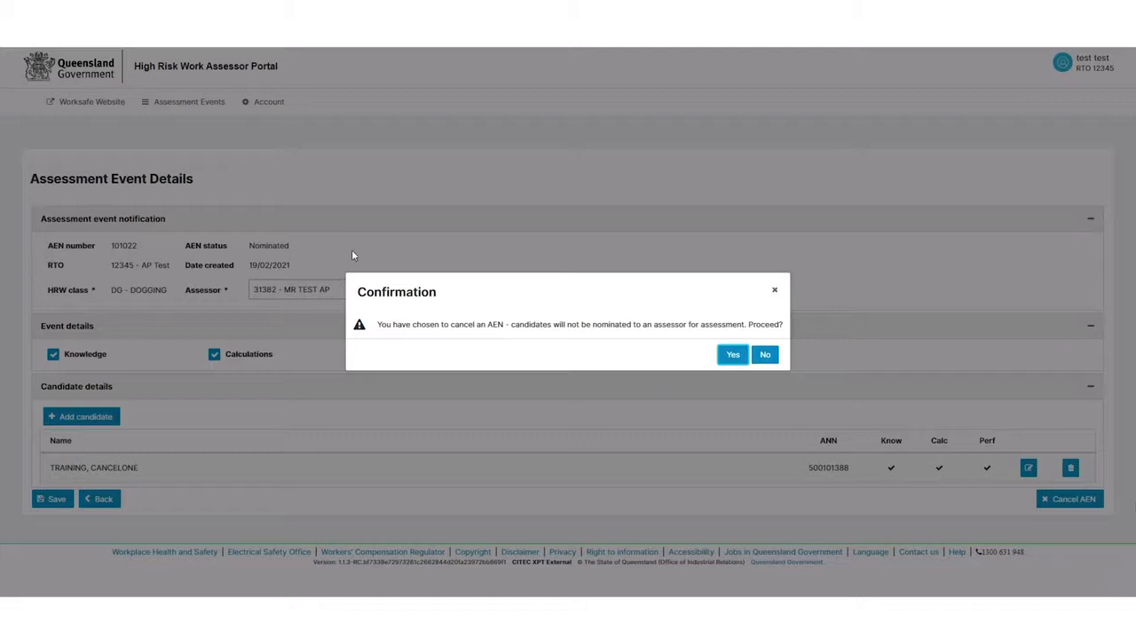
{"action": "left_click", "coordinate": [733, 357]}
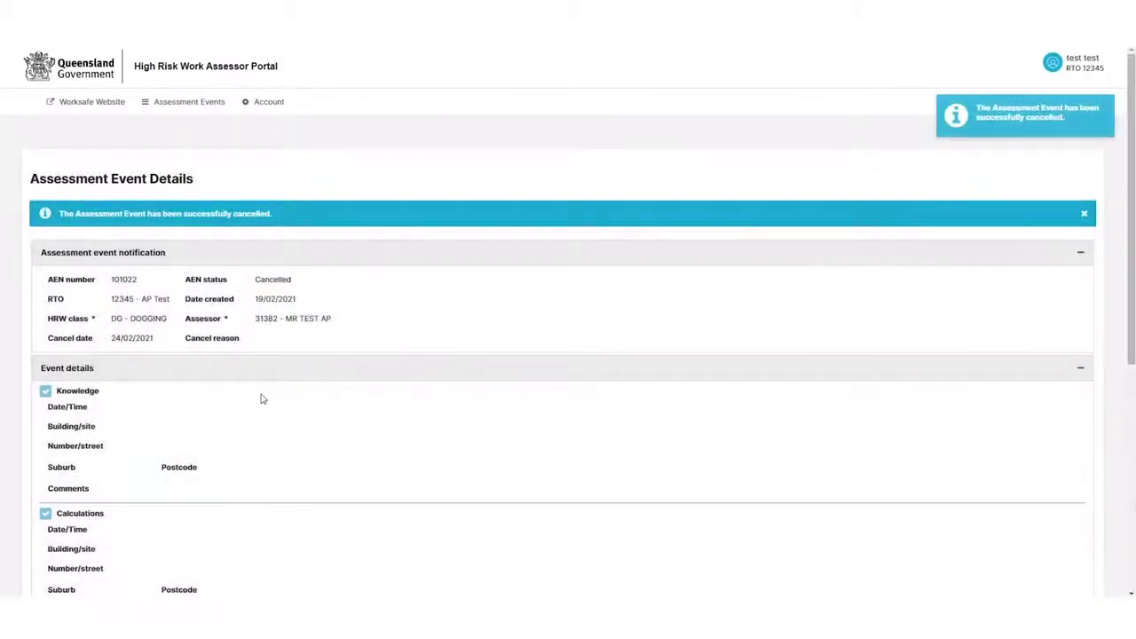
- Review the status and details of the cancelled event, and return to the list of incomplete AENs
{"action": "left_click_drag", "start_coordinate": [300, 290], "coordinate": [260, 286]}
{"action": "scroll", "coordinate": [368, 287], "scroll_direction": "down", "scroll_amount": 5}
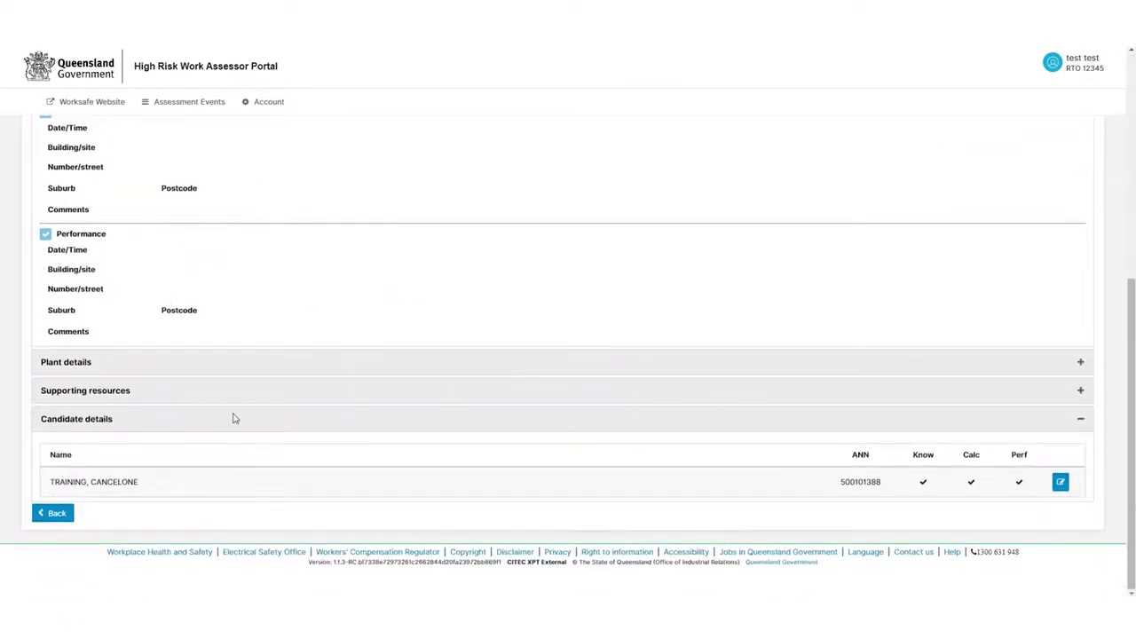
{"action": "scroll", "coordinate": [235, 405], "scroll_direction": "up", "scroll_amount": 5}
{"action": "scroll", "coordinate": [178, 367], "scroll_direction": "down", "scroll_amount": 5}
{"action": "left_click", "coordinate": [56, 522]}
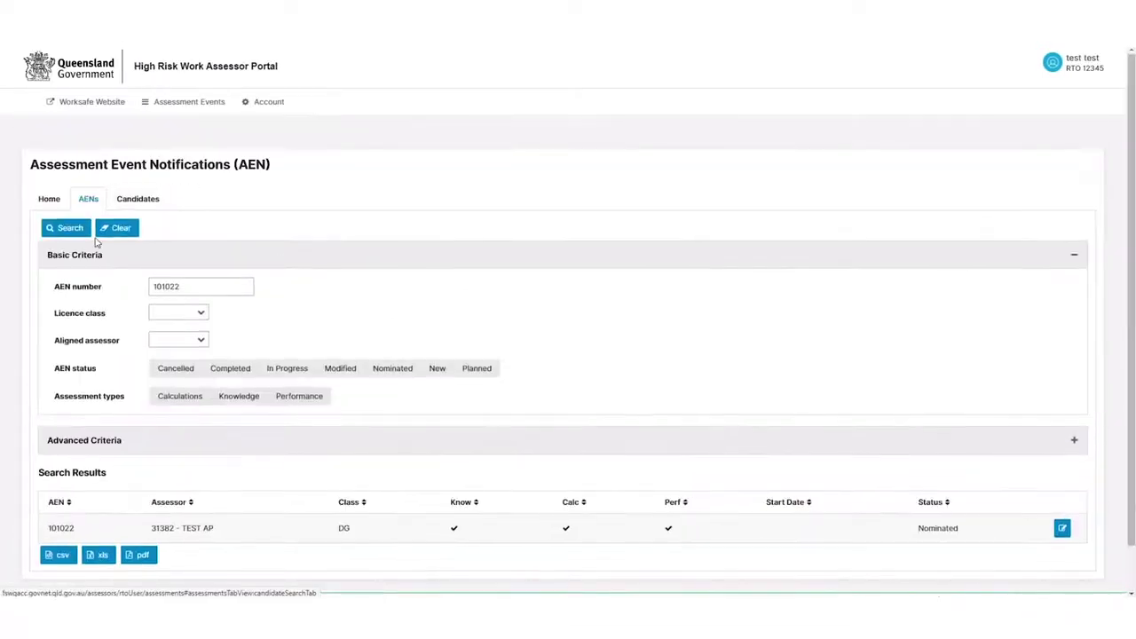
{"action": "left_click", "coordinate": [49, 200]}
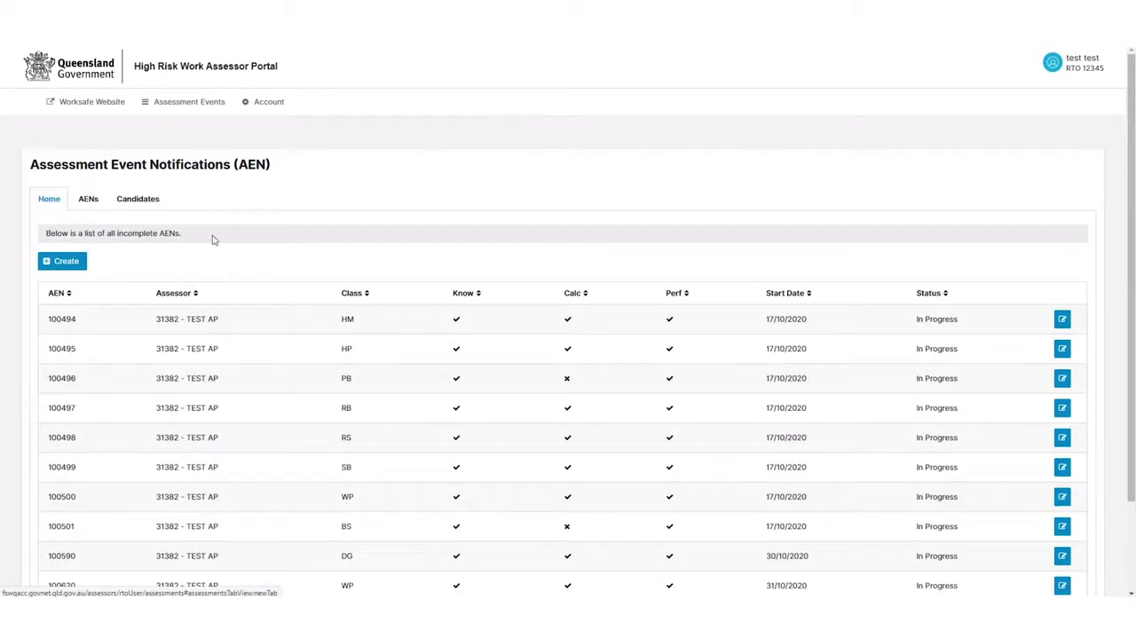
- Switch to the assessor's session with planned AEN 101024 and review its status and event details
{"action": "mouse_move", "coordinate": [158, 617]}
{"action": "left_click", "coordinate": [158, 555]}
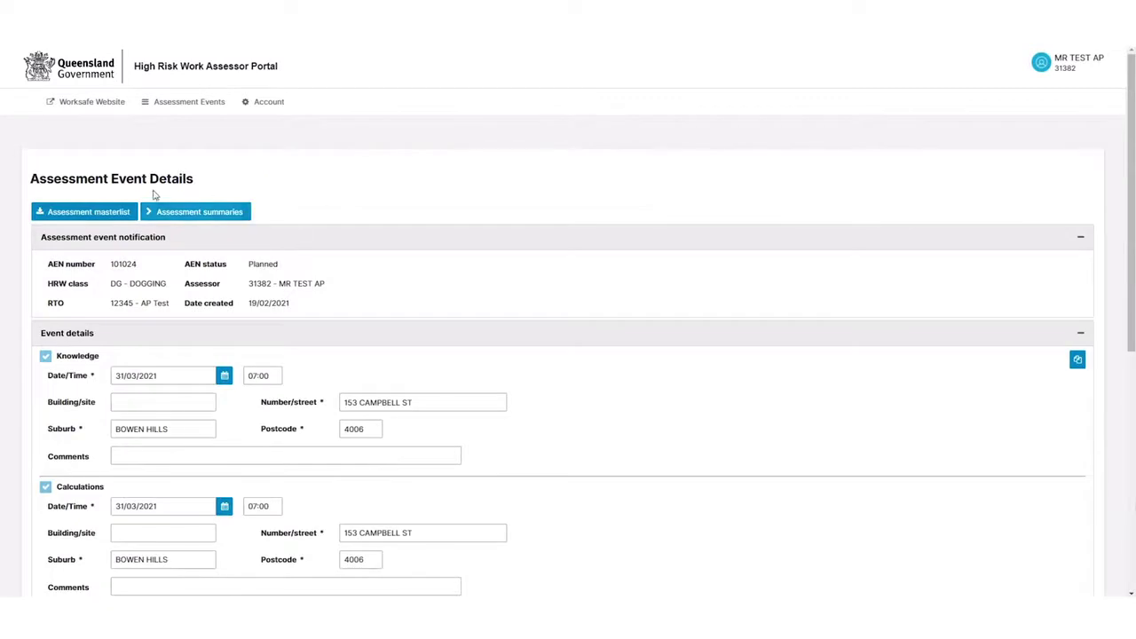
{"action": "double_click", "coordinate": [277, 266]}
{"action": "left_click", "coordinate": [297, 272]}
{"action": "scroll", "coordinate": [683, 256], "scroll_direction": "down", "scroll_amount": 5}
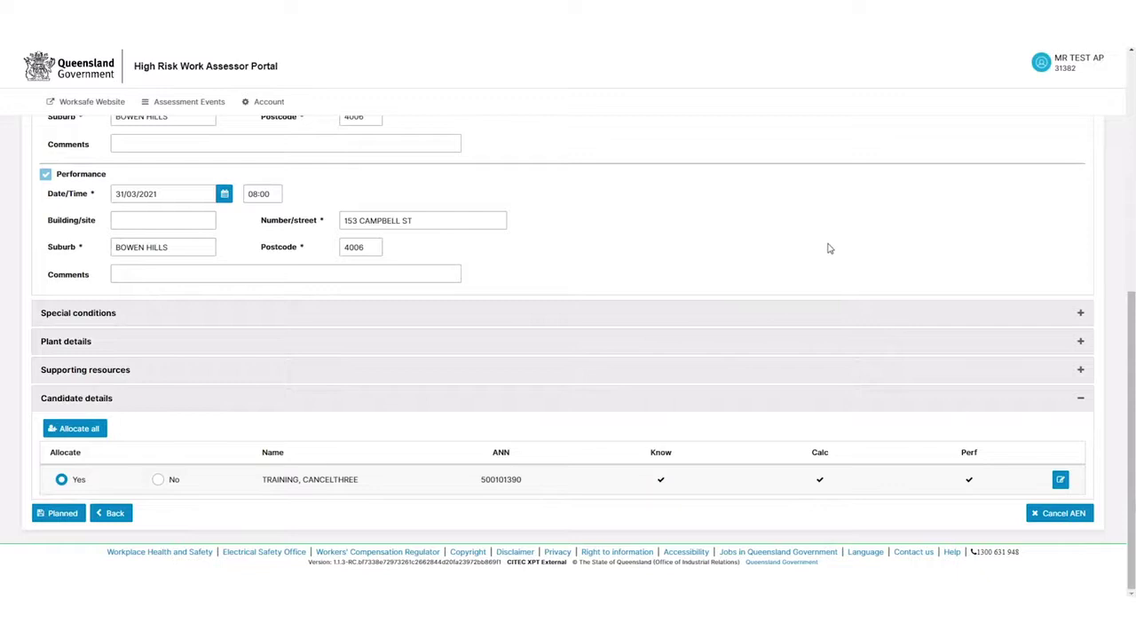
- Cancel AEN 101024 with Inclement weather as the cancel reason
{"action": "left_click", "coordinate": [1060, 513]}
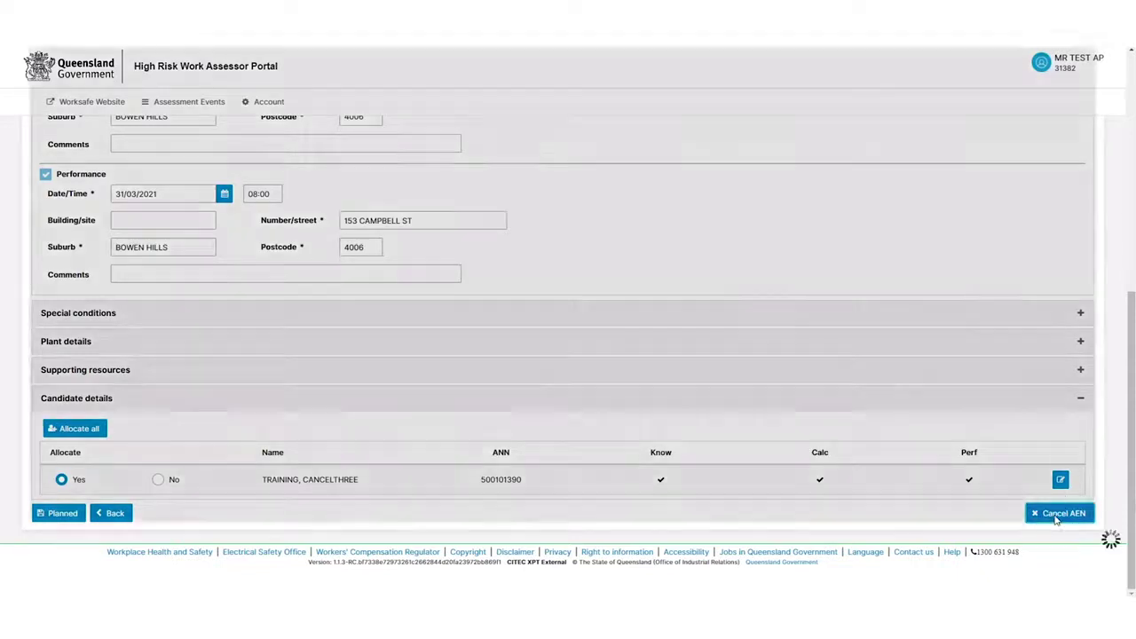
{"action": "left_click", "coordinate": [538, 344]}
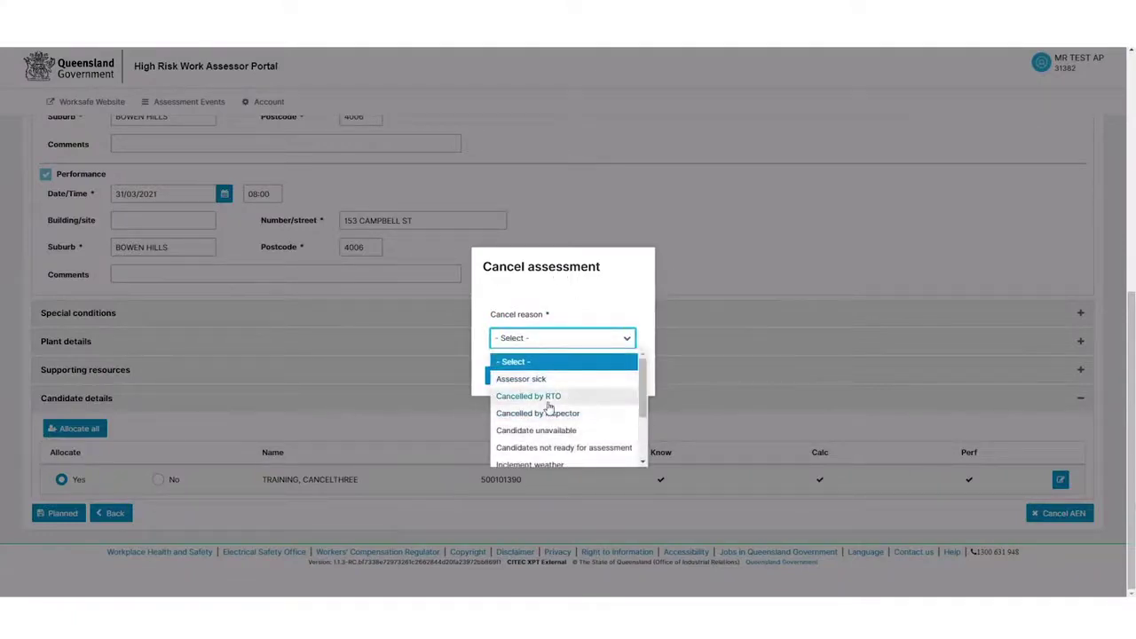
{"action": "scroll", "coordinate": [604, 408], "scroll_direction": "down", "scroll_amount": 2}
{"action": "scroll", "coordinate": [600, 390], "scroll_direction": "down", "scroll_amount": 1}
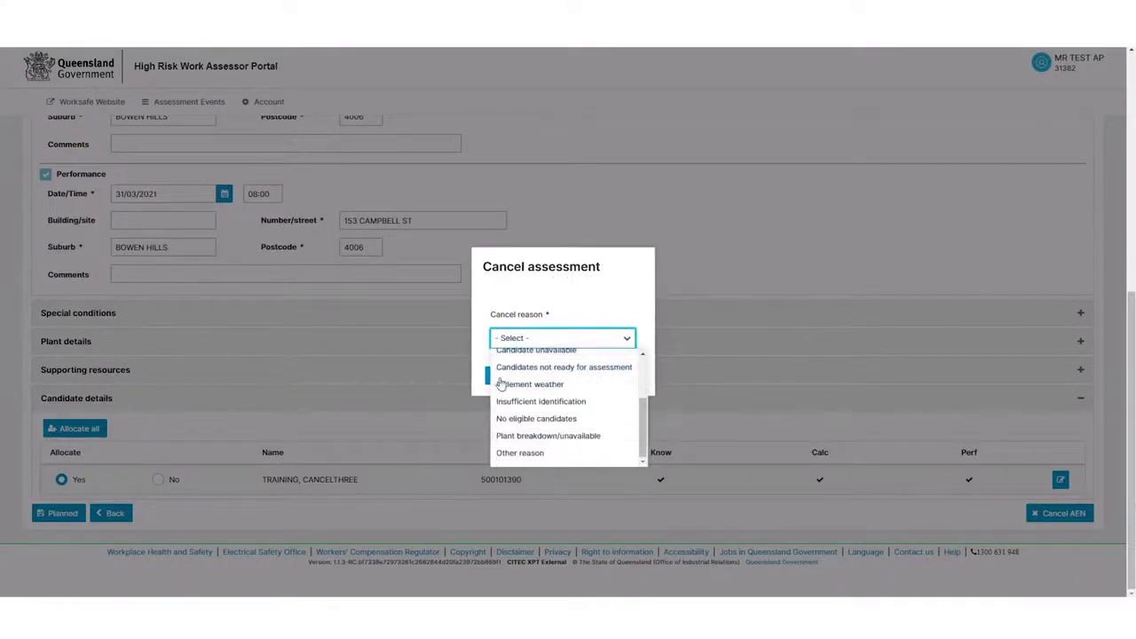
{"action": "left_click", "coordinate": [529, 387]}
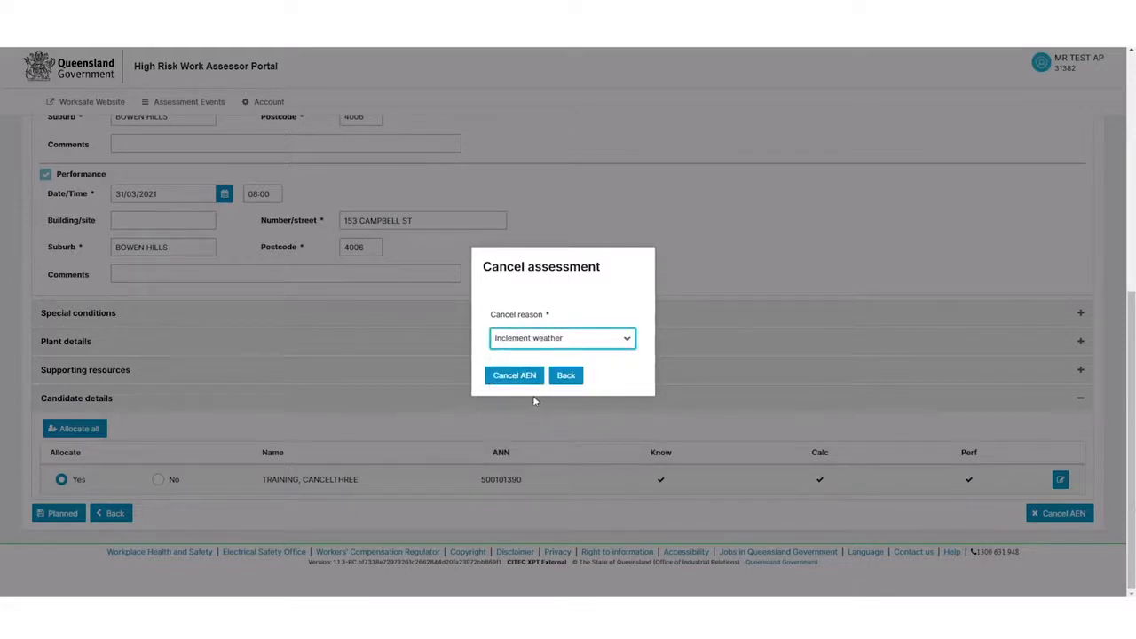
{"action": "left_click", "coordinate": [507, 380]}
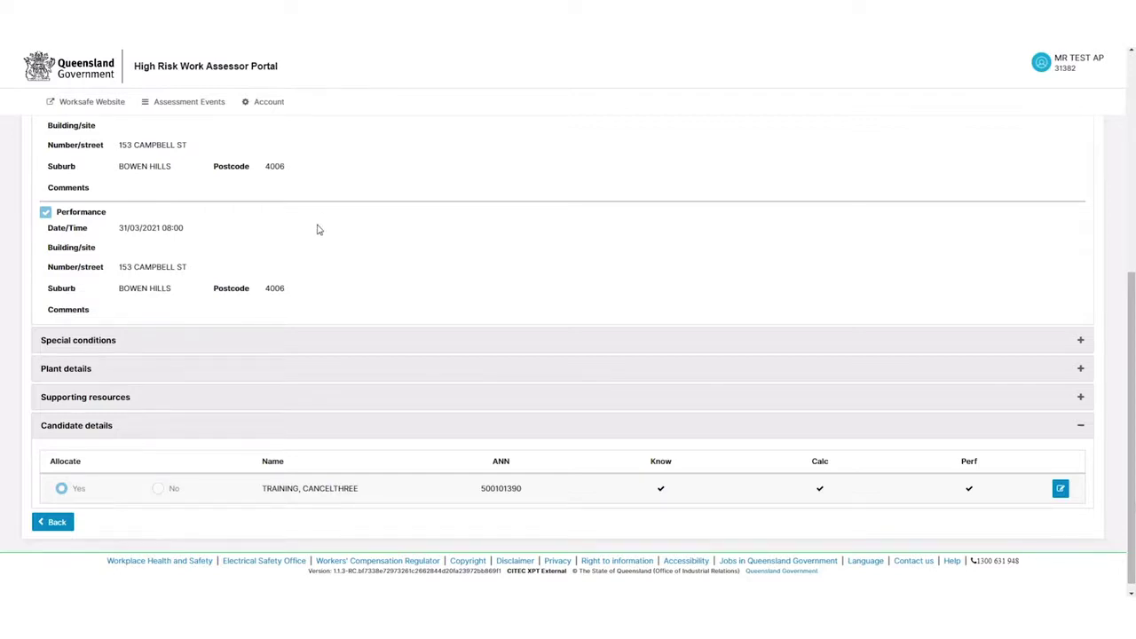
- Return to the assessment event search, find AEN number 101048 and open its details
{"action": "scroll", "coordinate": [316, 237], "scroll_direction": "up", "scroll_amount": 5}
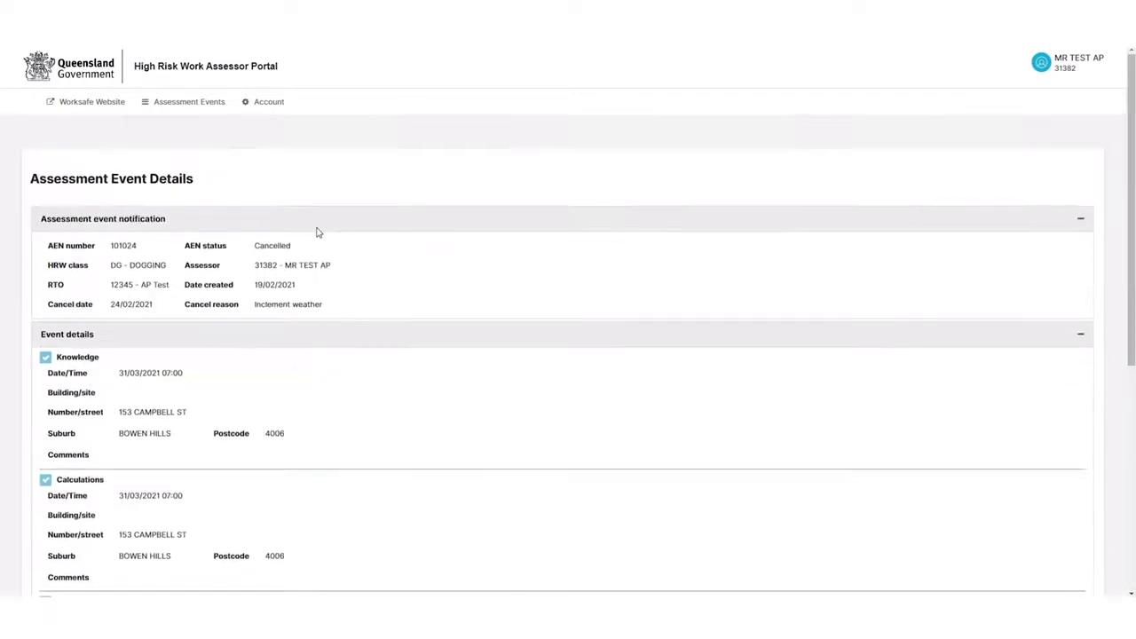
{"action": "left_click", "coordinate": [177, 107]}
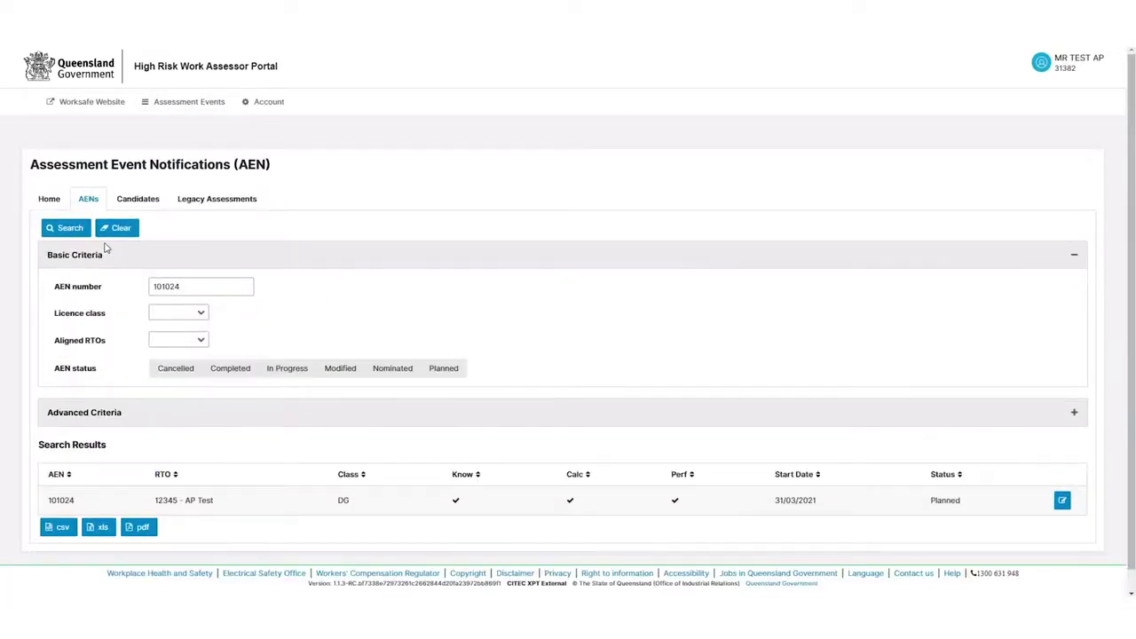
{"action": "left_click_drag", "start_coordinate": [195, 289], "coordinate": [124, 291]}
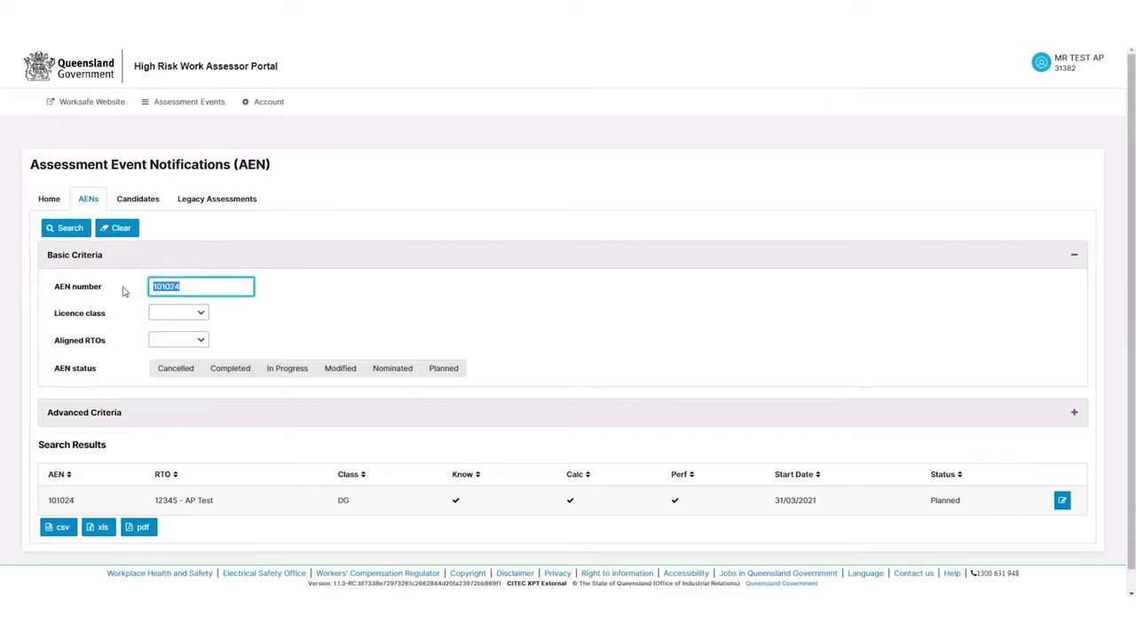
{"action": "type", "text": "101048"}
{"action": "left_click", "coordinate": [70, 229]}
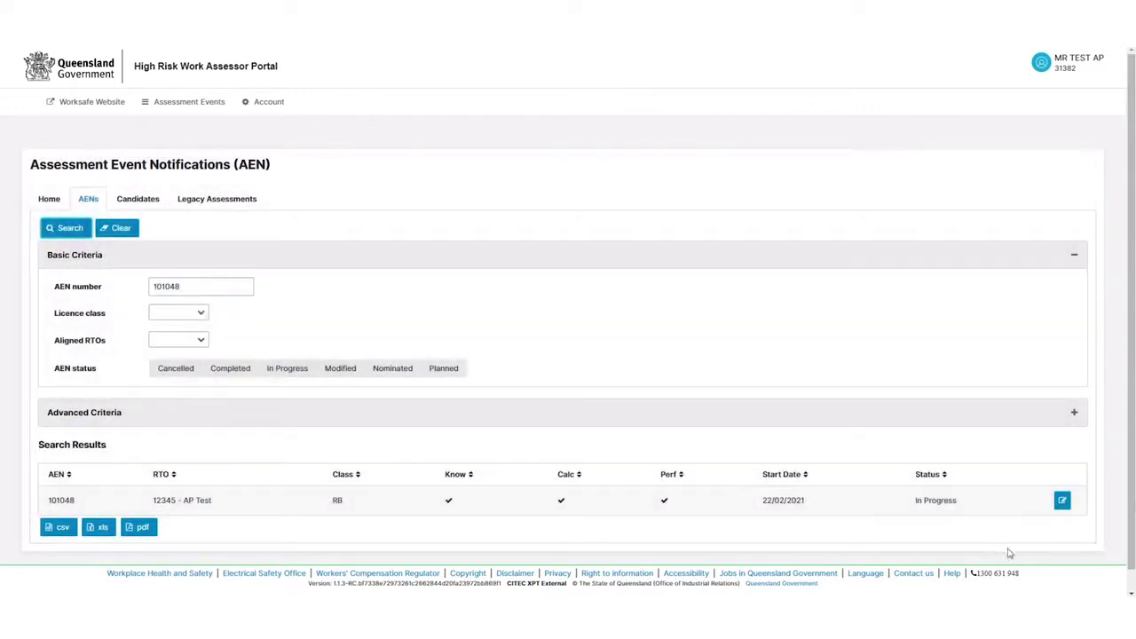
{"action": "left_click", "coordinate": [1065, 502]}
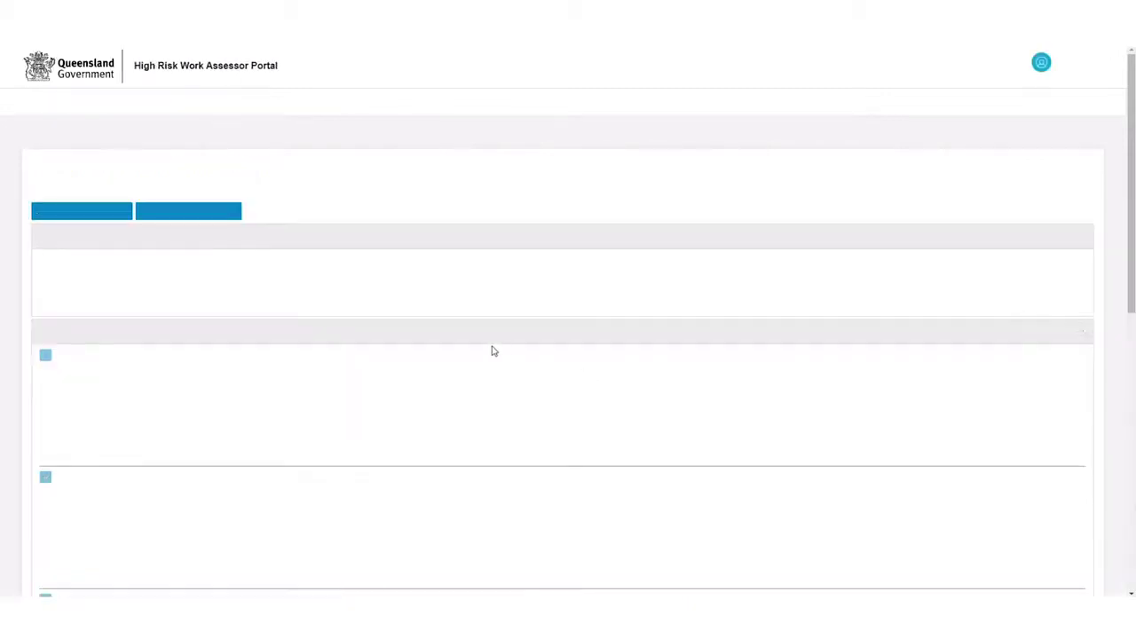
- Finalise the knowledge assessment of AEN 101048 with outcome Cancelled and reason Inclement weather, saving and confirming the overwrite of candidate results
{"action": "scroll", "coordinate": [713, 314], "scroll_direction": "down", "scroll_amount": 5}
{"action": "scroll", "coordinate": [797, 348], "scroll_direction": "down", "scroll_amount": 1}
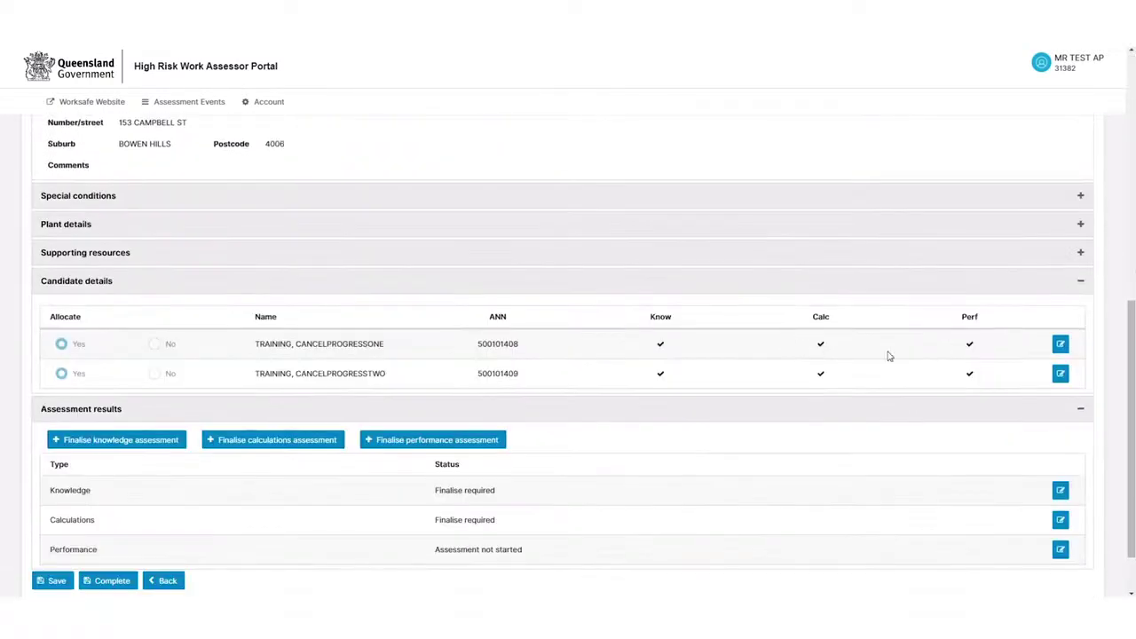
{"action": "scroll", "coordinate": [568, 262], "scroll_direction": "down", "scroll_amount": 1}
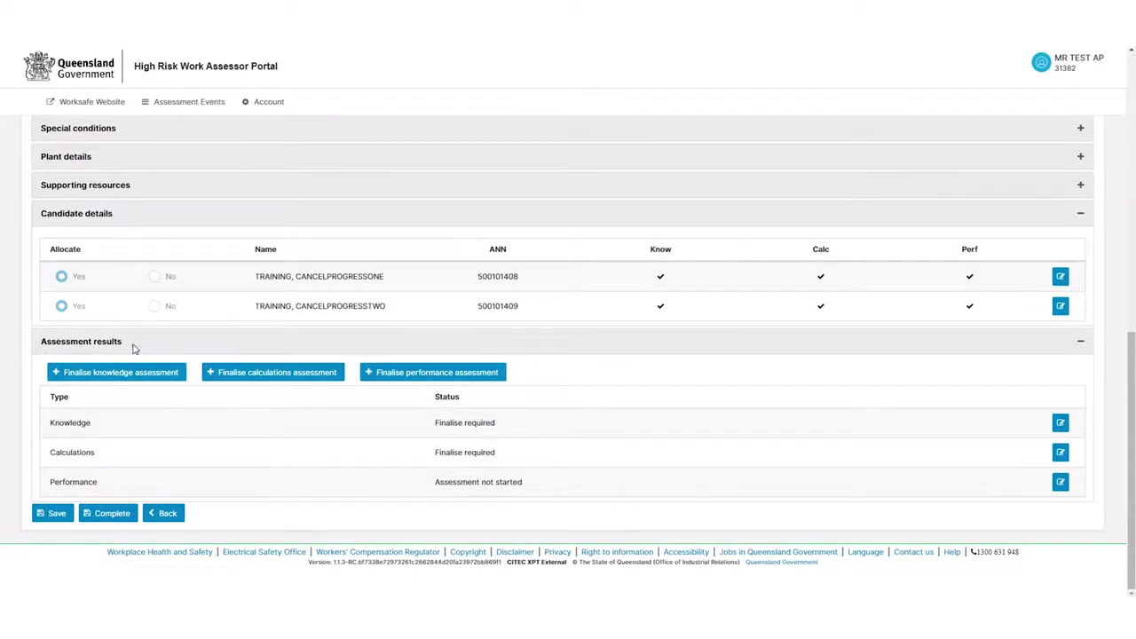
{"action": "left_click", "coordinate": [121, 378]}
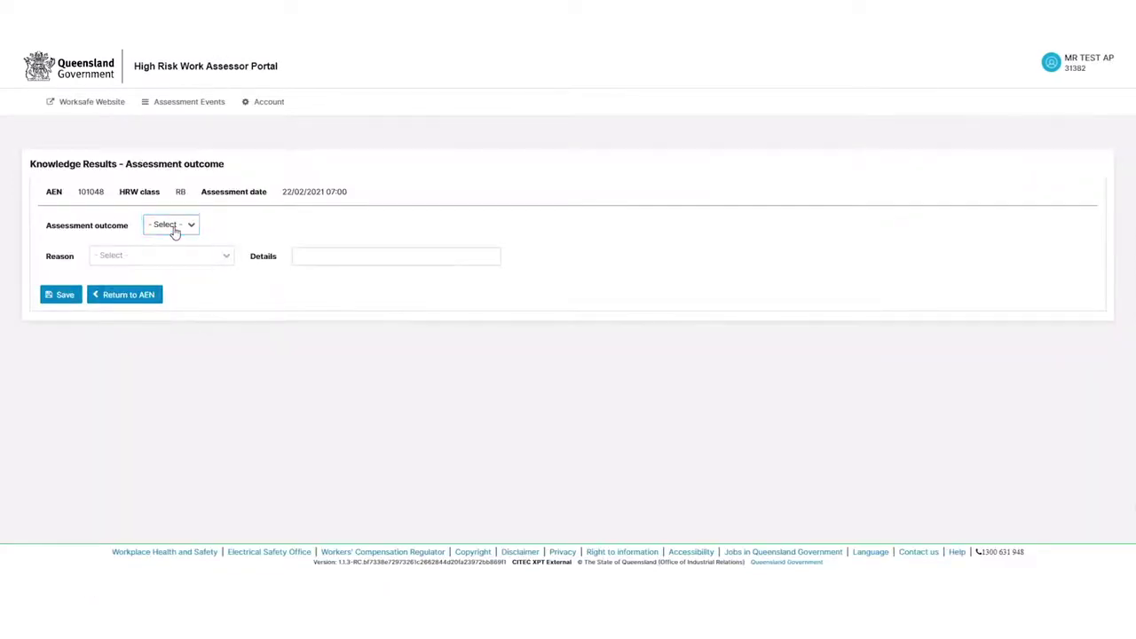
{"action": "left_click", "coordinate": [184, 224]}
{"action": "left_click", "coordinate": [171, 266]}
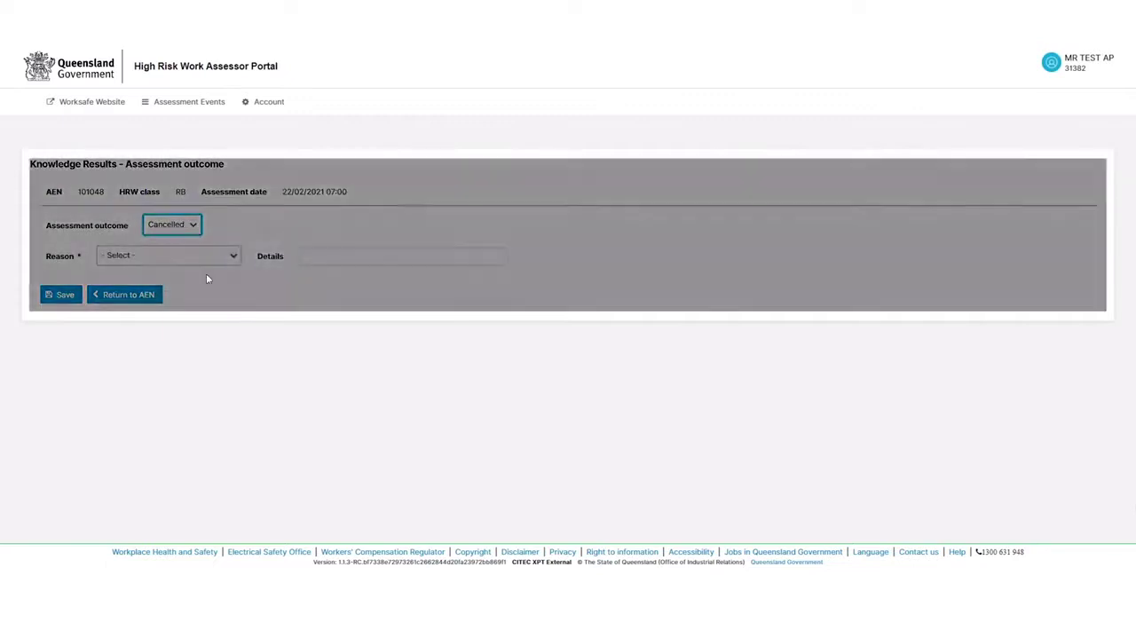
{"action": "left_click", "coordinate": [161, 259]}
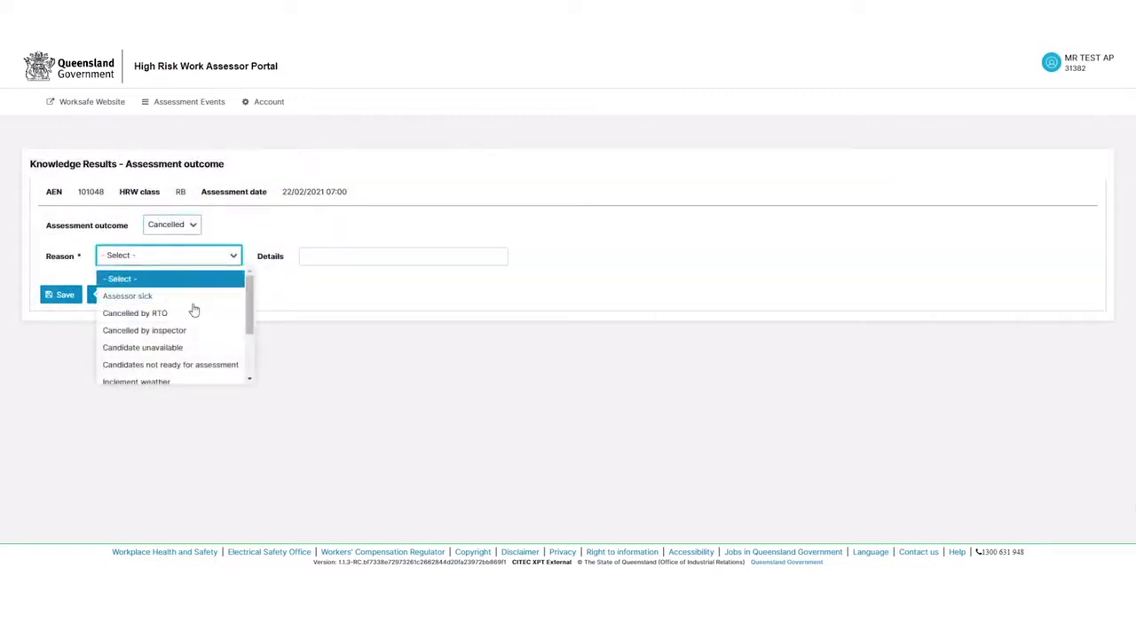
{"action": "scroll", "coordinate": [191, 335], "scroll_direction": "down", "scroll_amount": 3}
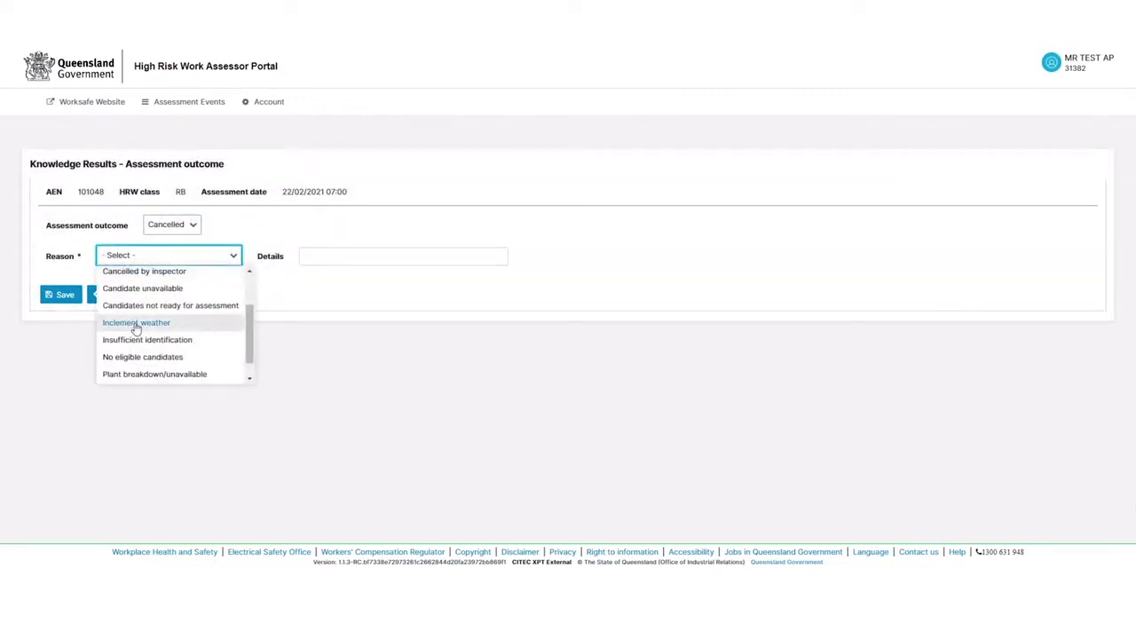
{"action": "left_click", "coordinate": [134, 323]}
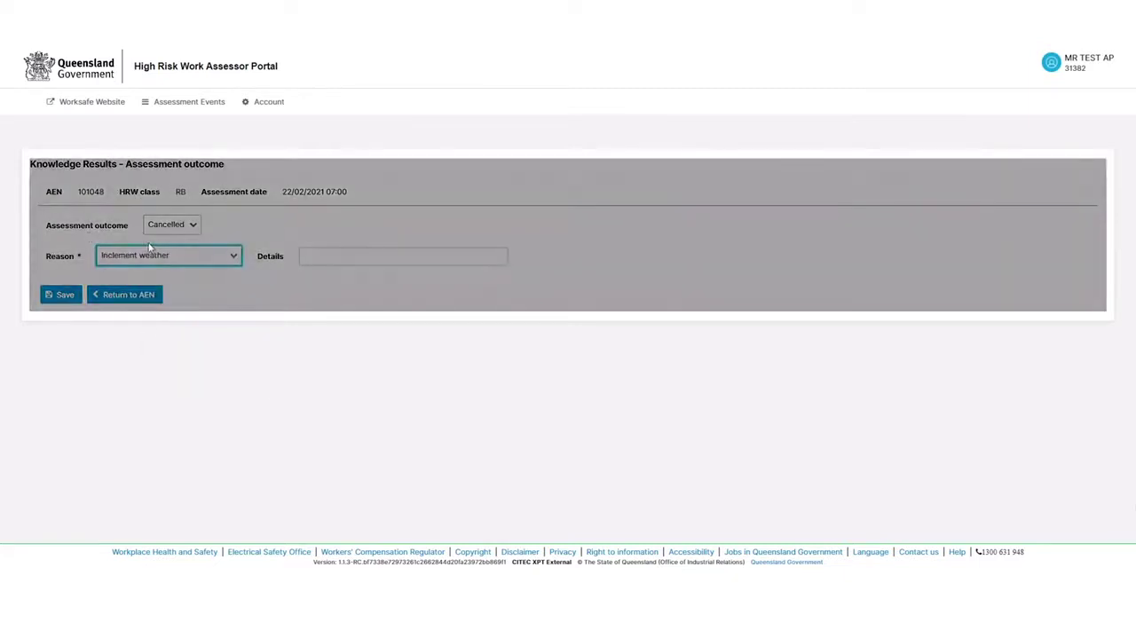
{"action": "left_click", "coordinate": [66, 300]}
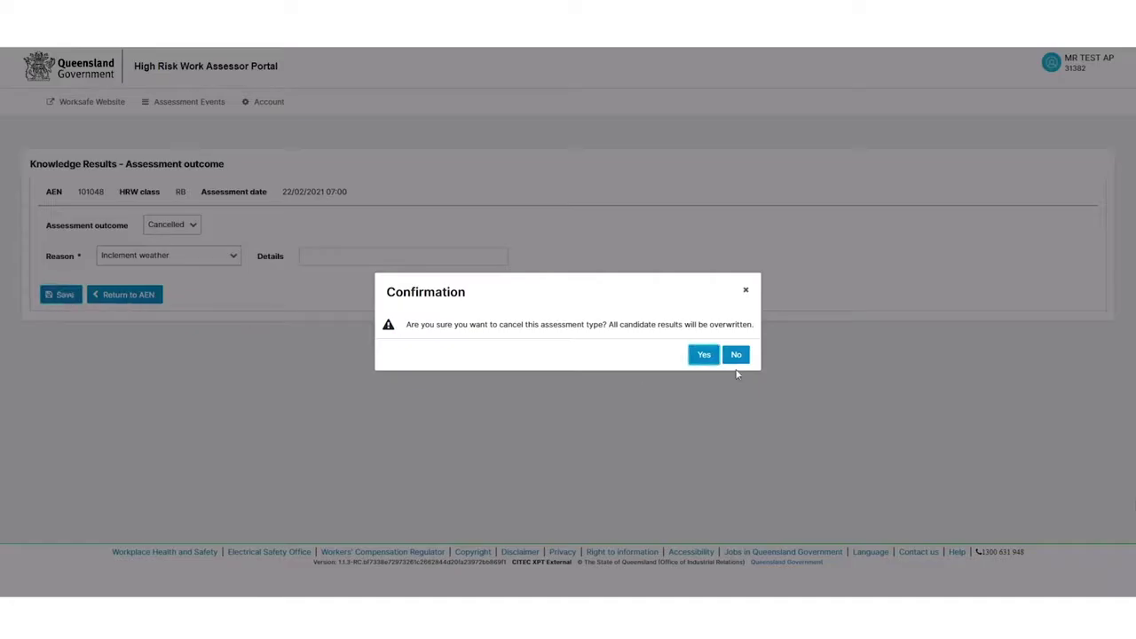
{"action": "left_click", "coordinate": [703, 355]}
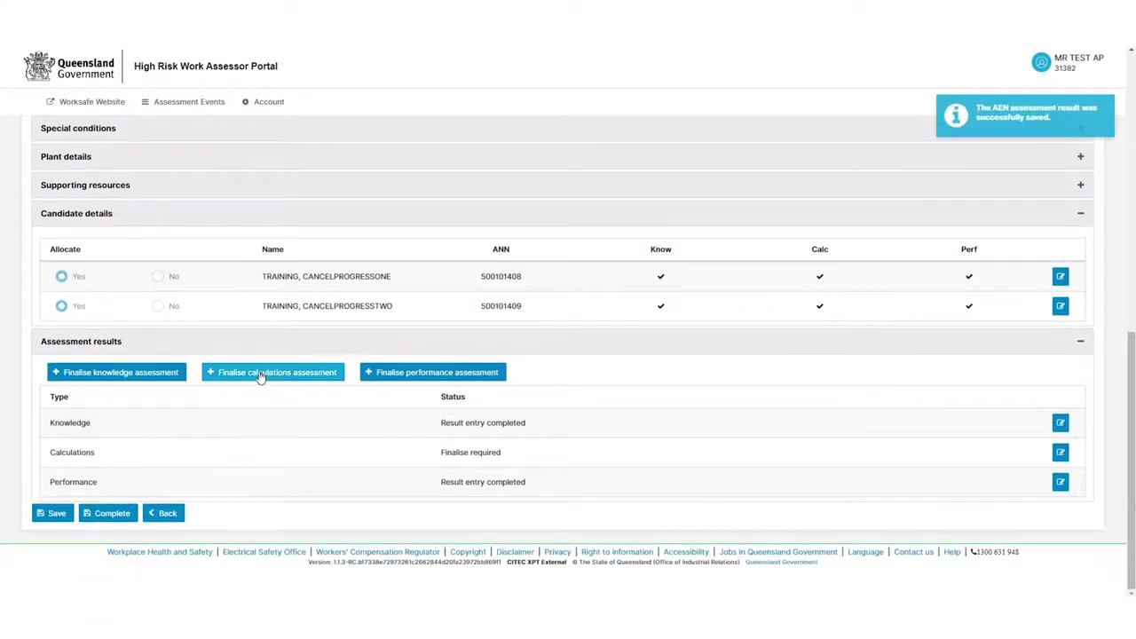
- Finalise the calculations assessment with outcome Cancelled and reason Inclement weather, saving and confirming the irreversible cancellation
{"action": "left_click", "coordinate": [262, 379]}
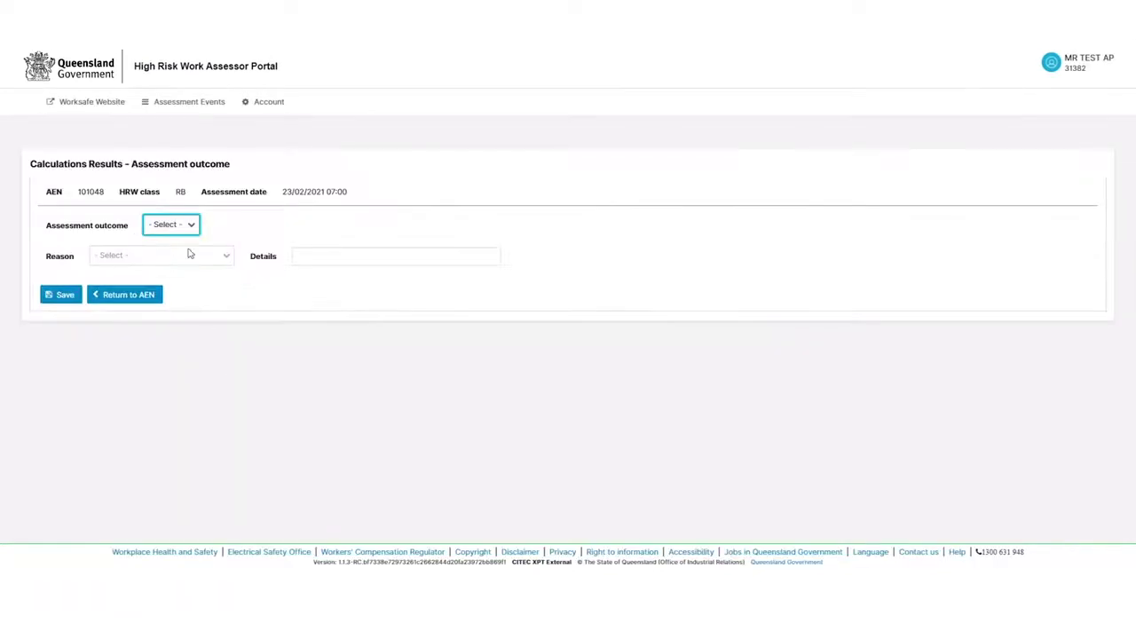
{"action": "left_click", "coordinate": [167, 228]}
{"action": "left_click", "coordinate": [164, 266]}
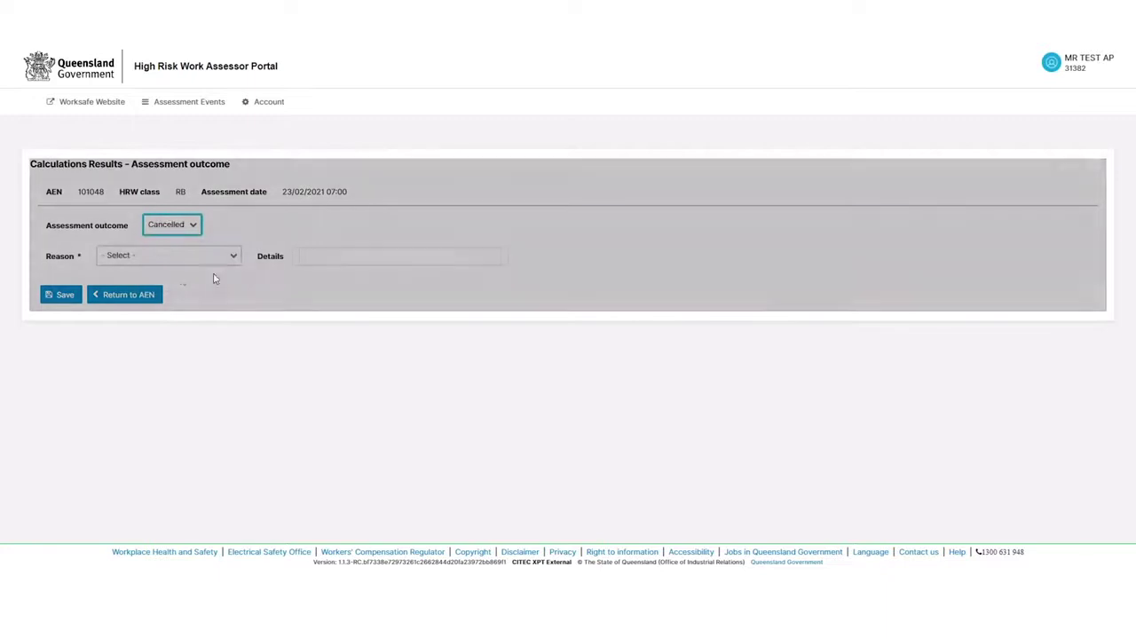
{"action": "left_click", "coordinate": [132, 256]}
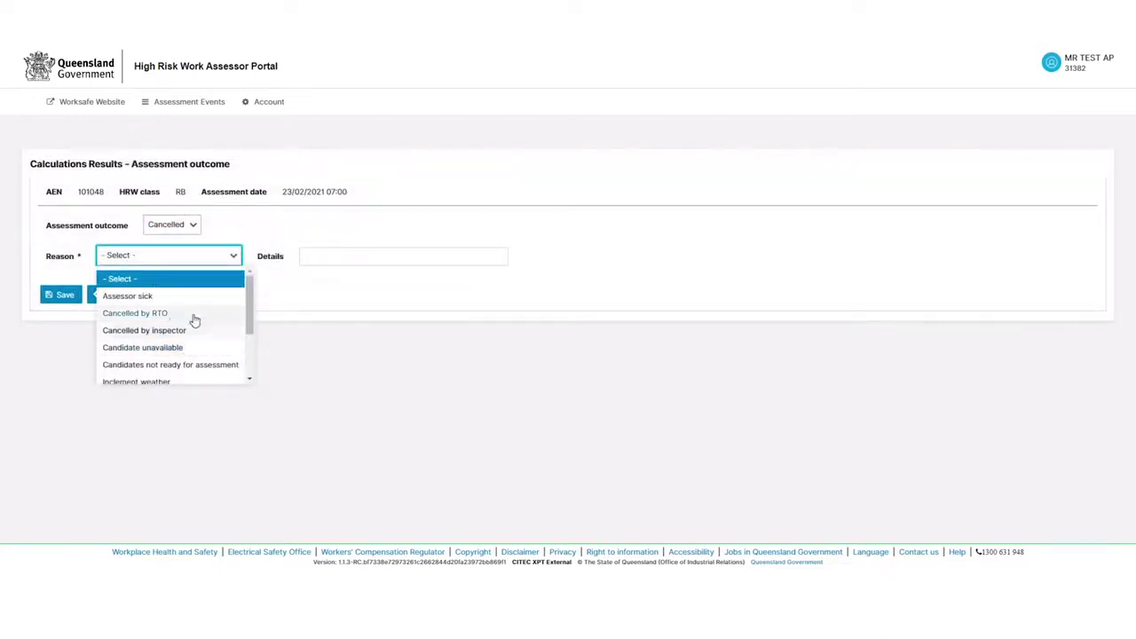
{"action": "scroll", "coordinate": [189, 322], "scroll_direction": "down", "scroll_amount": 1}
{"action": "left_click", "coordinate": [165, 325]}
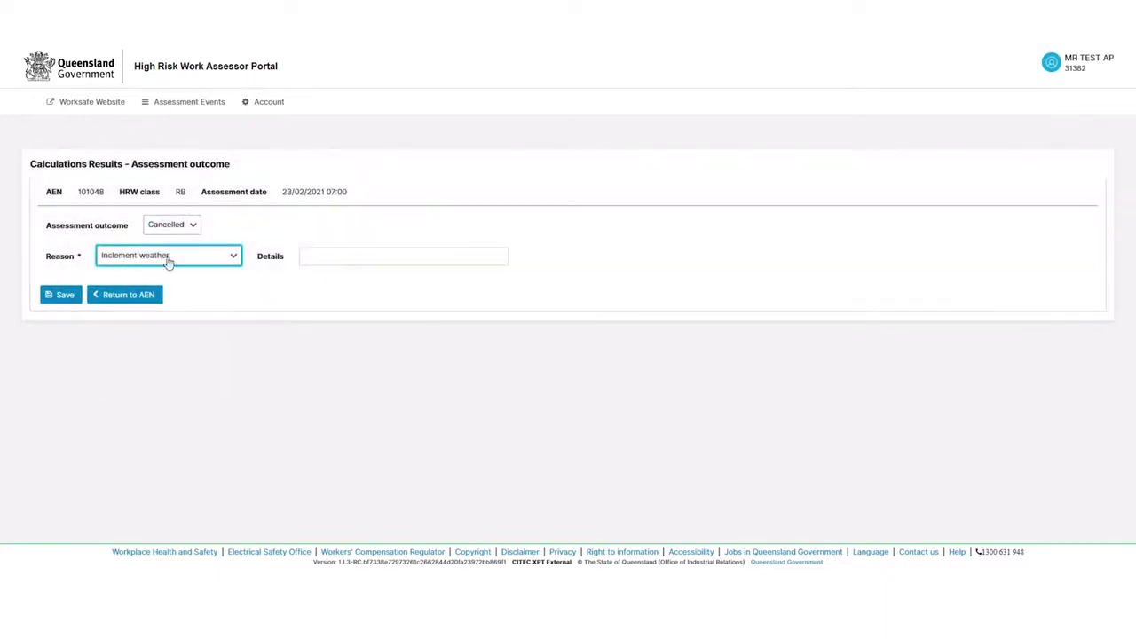
{"action": "left_click", "coordinate": [64, 302]}
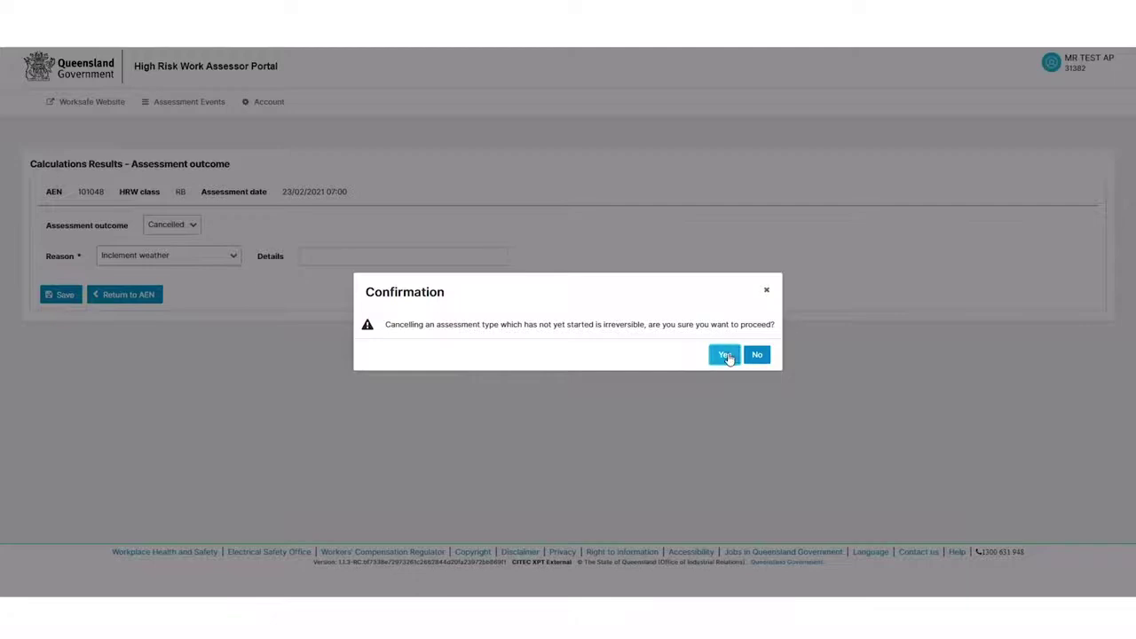
{"action": "left_click", "coordinate": [726, 354]}
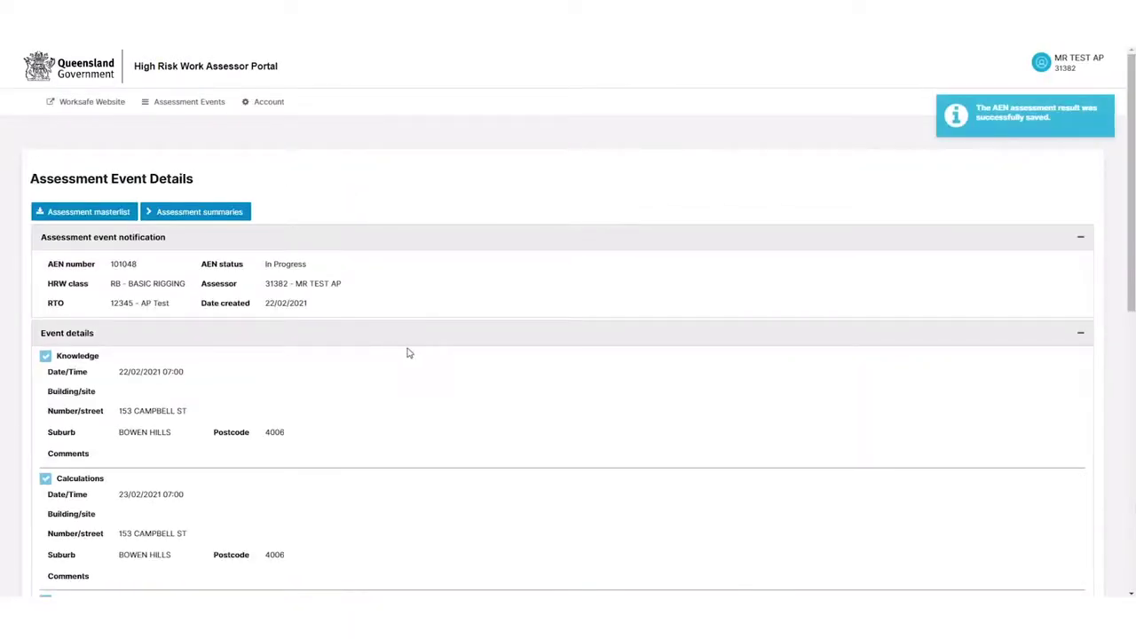
{"action": "scroll", "coordinate": [408, 354], "scroll_direction": "down", "scroll_amount": 5}
{"action": "scroll", "coordinate": [352, 246], "scroll_direction": "down", "scroll_amount": 2}
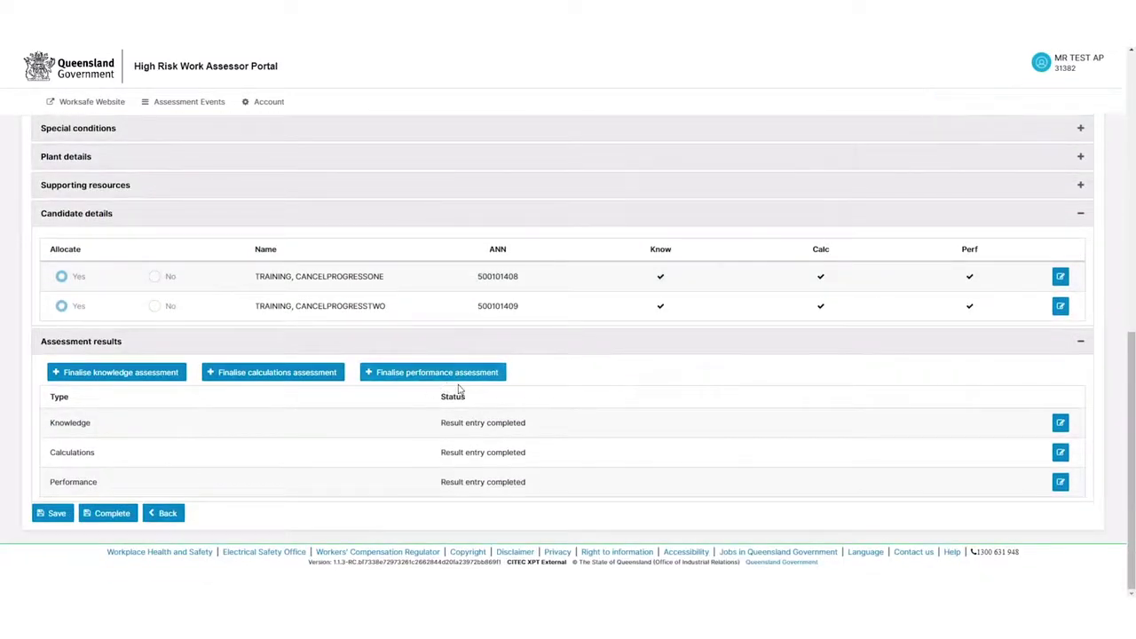
{"action": "scroll", "coordinate": [388, 411], "scroll_direction": "up", "scroll_amount": 3}
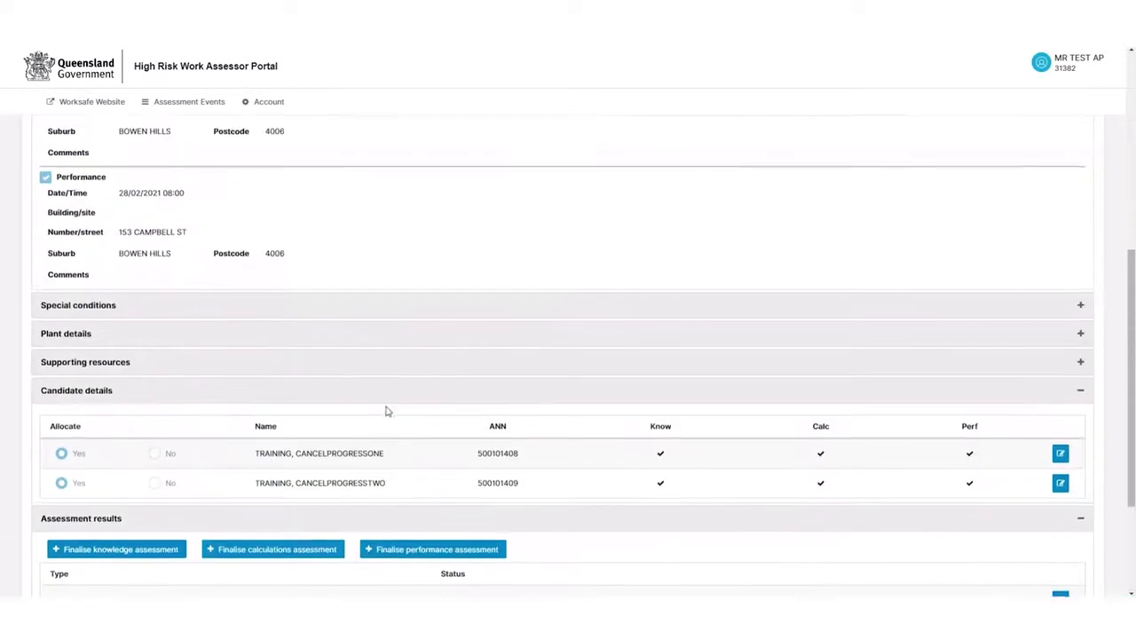
- Finalise the performance assessment with outcome Cancelled and reason Inclement weather, saving and confirming the cancellation
{"action": "scroll", "coordinate": [419, 516], "scroll_direction": "up", "scroll_amount": 4}
{"action": "scroll", "coordinate": [358, 406], "scroll_direction": "down", "scroll_amount": 1}
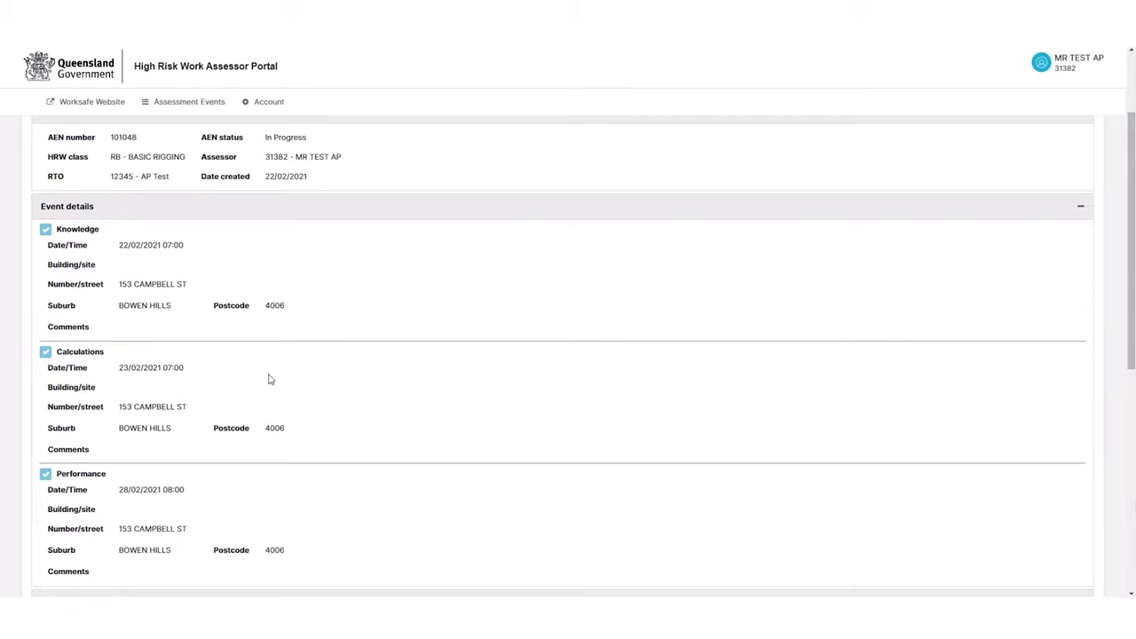
{"action": "scroll", "coordinate": [286, 376], "scroll_direction": "down", "scroll_amount": 1}
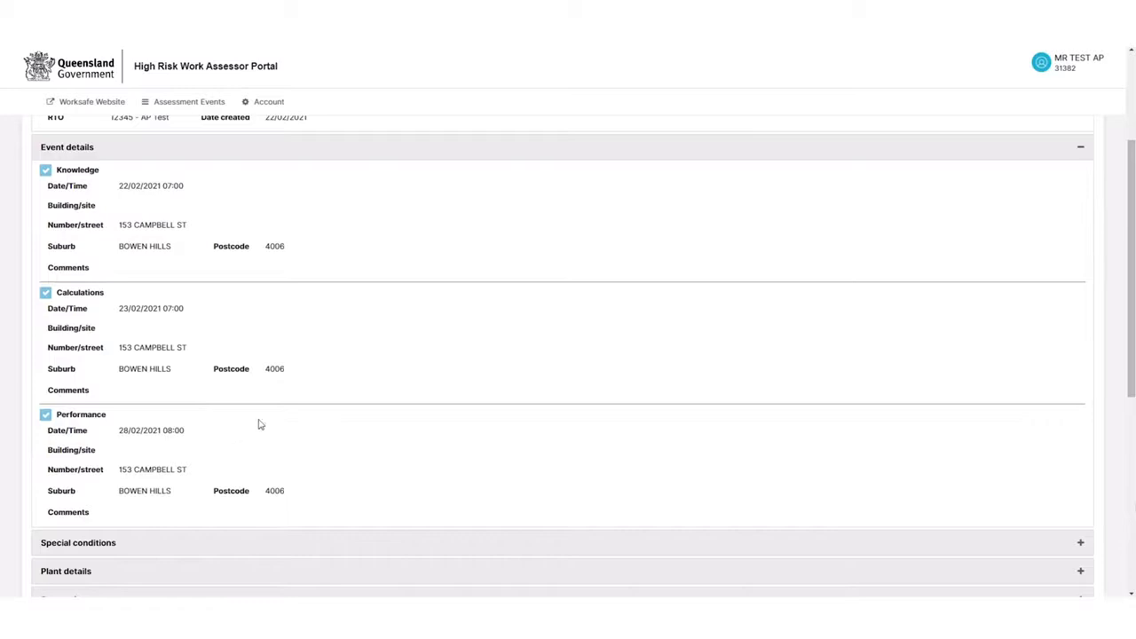
{"action": "scroll", "coordinate": [266, 424], "scroll_direction": "down", "scroll_amount": 1}
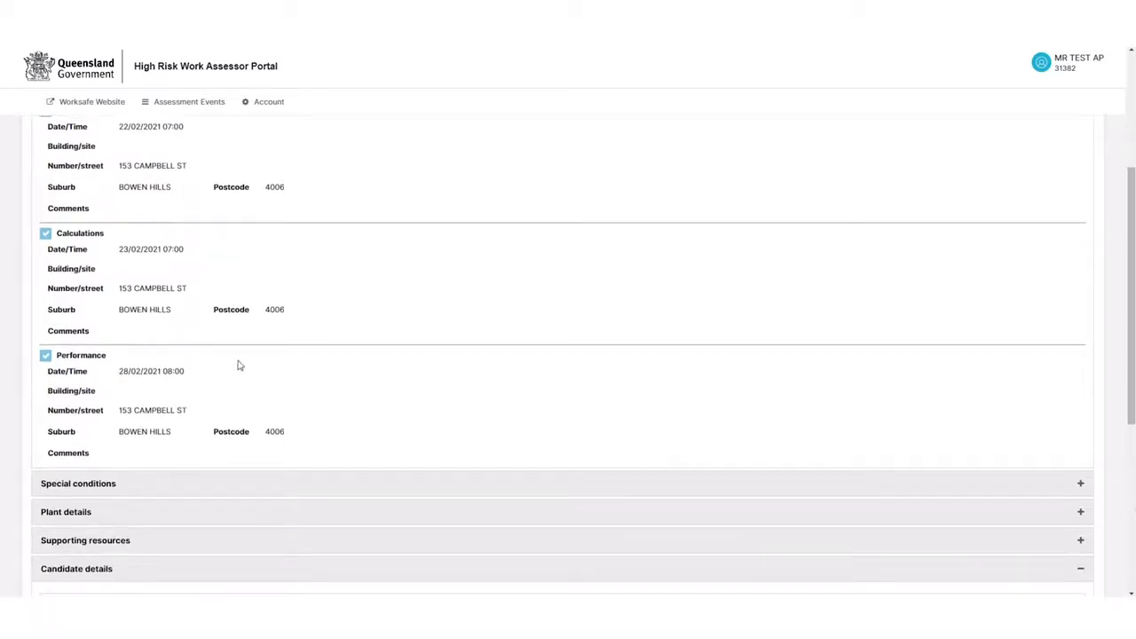
{"action": "scroll", "coordinate": [302, 400], "scroll_direction": "down", "scroll_amount": 6}
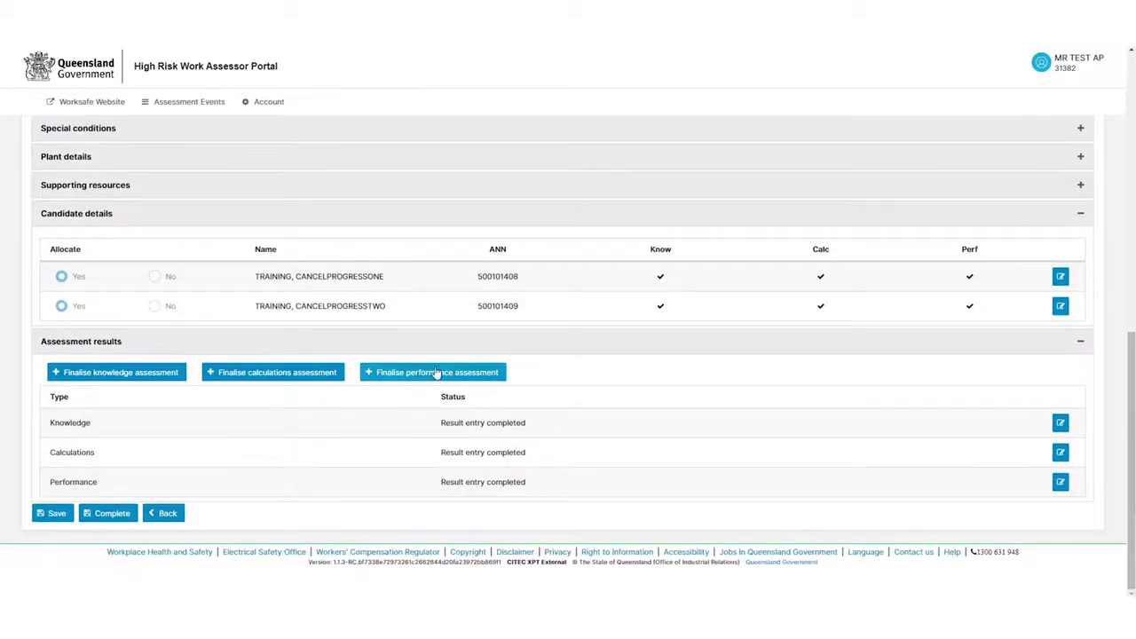
{"action": "left_click", "coordinate": [430, 377]}
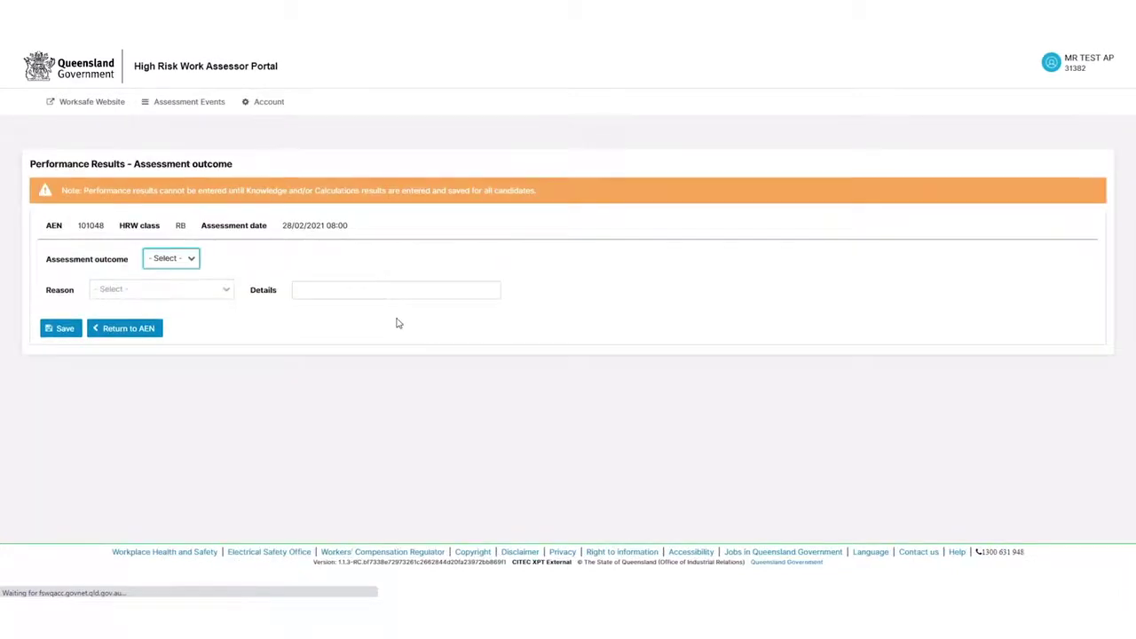
{"action": "left_click", "coordinate": [164, 257]}
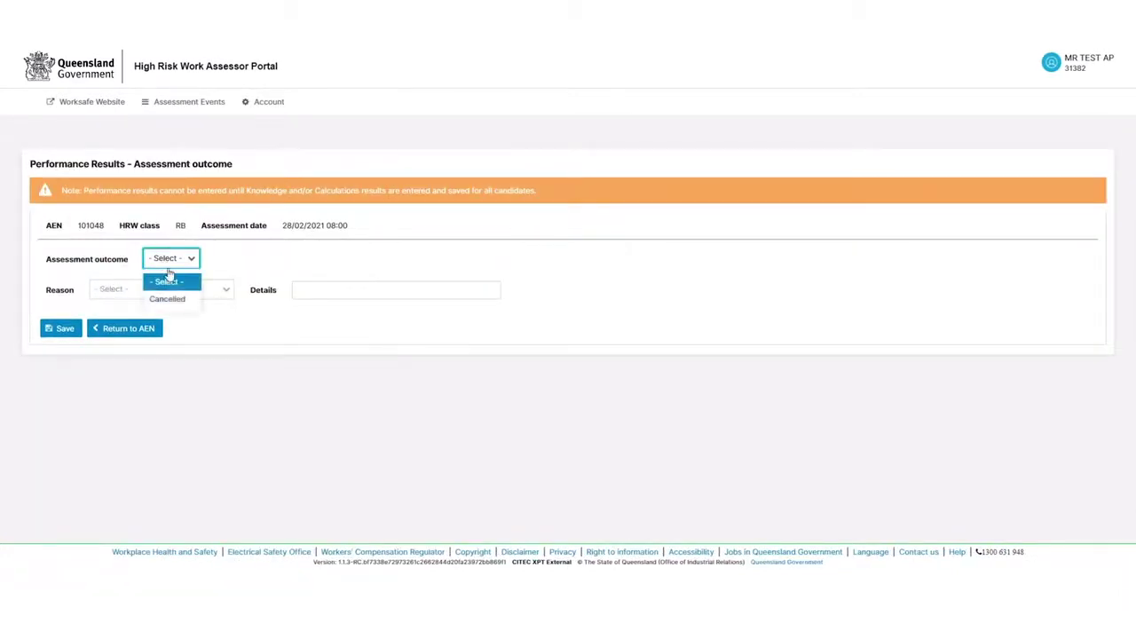
{"action": "left_click", "coordinate": [177, 300]}
{"action": "left_click", "coordinate": [193, 301]}
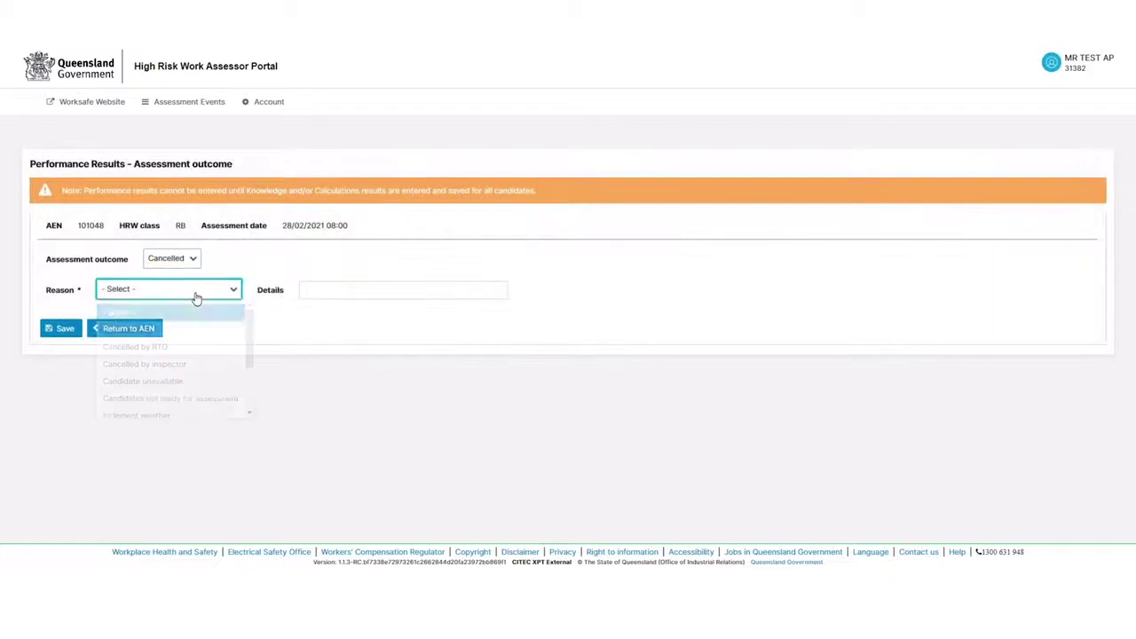
{"action": "scroll", "coordinate": [178, 381], "scroll_direction": "down", "scroll_amount": 1}
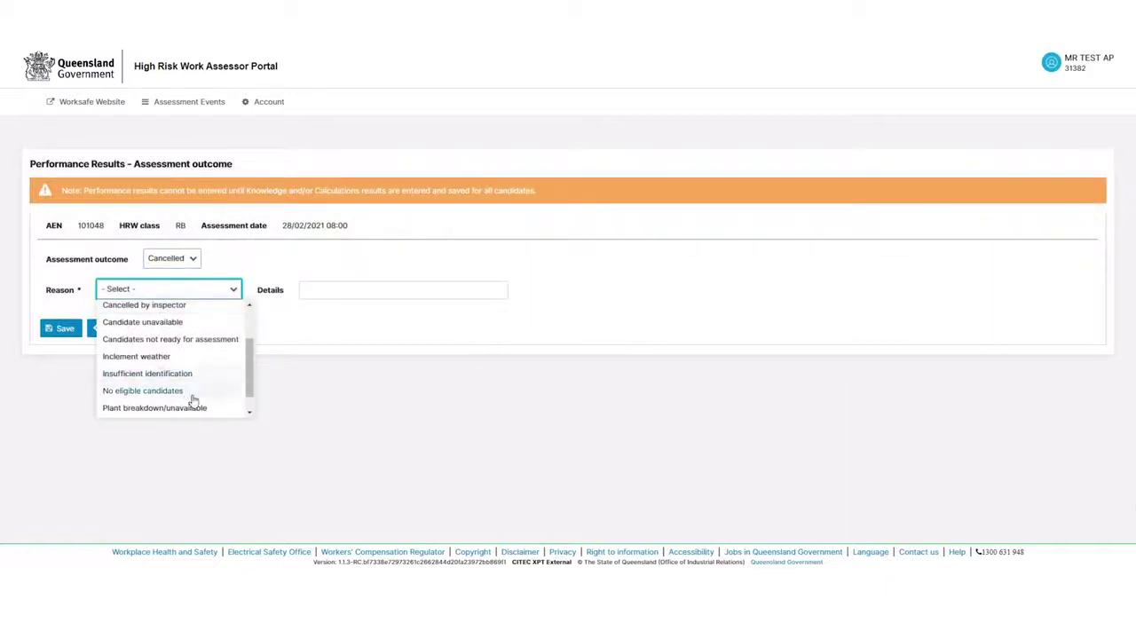
{"action": "left_click", "coordinate": [169, 358]}
{"action": "left_click", "coordinate": [64, 333]}
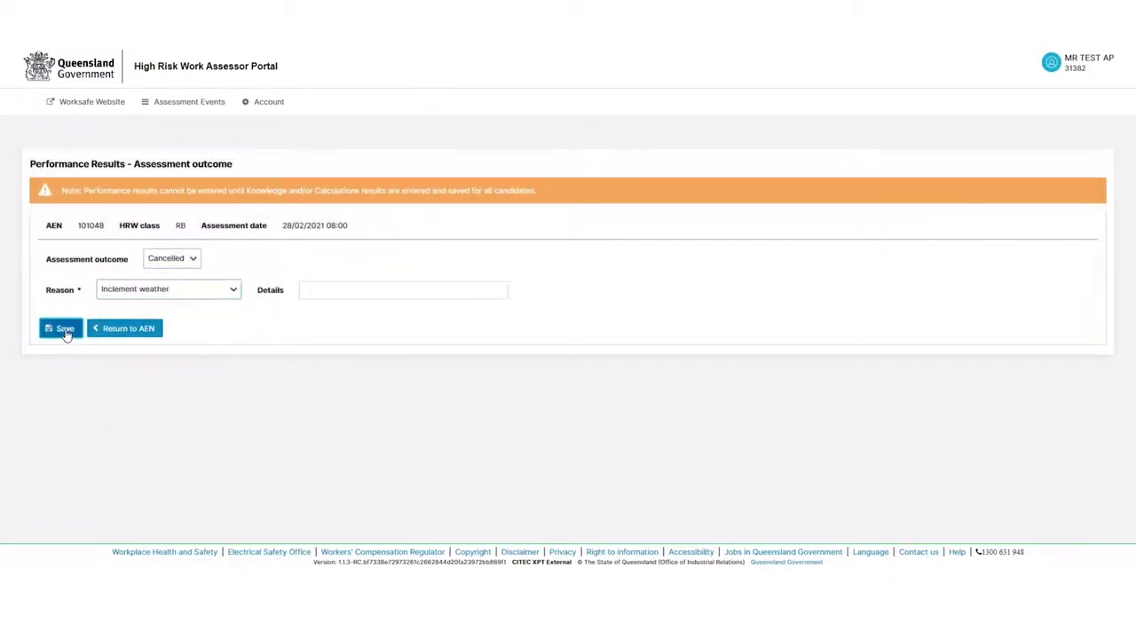
{"action": "left_click", "coordinate": [721, 364]}
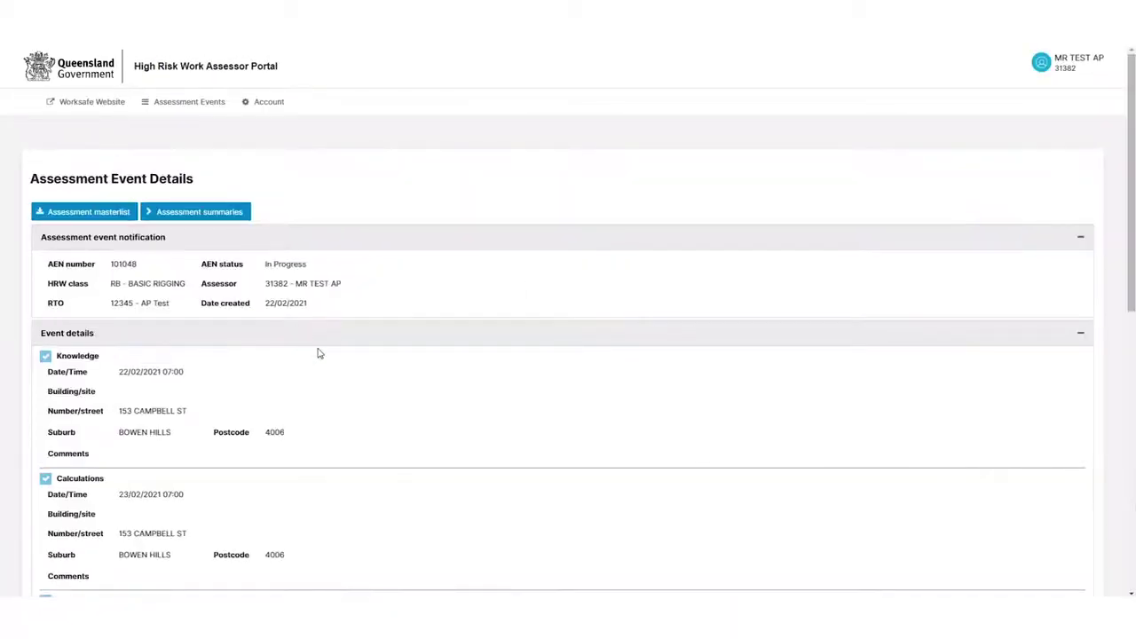
- Save the assessment event, then complete the AEN and confirm its completion
{"action": "scroll", "coordinate": [350, 373], "scroll_direction": "down", "scroll_amount": 10}
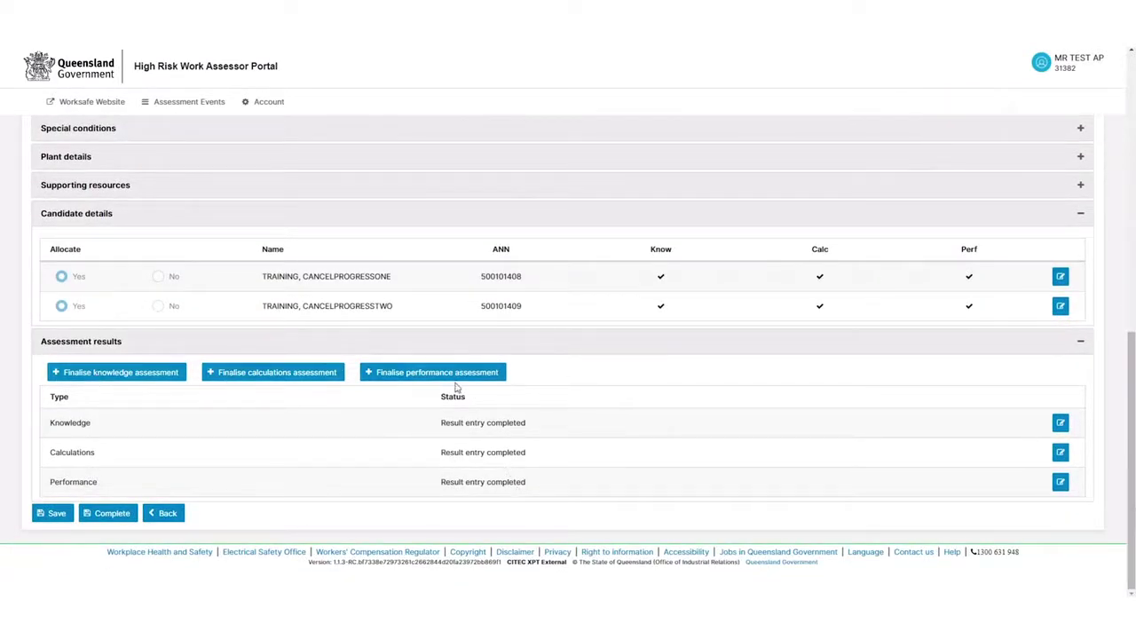
{"action": "left_click", "coordinate": [54, 512]}
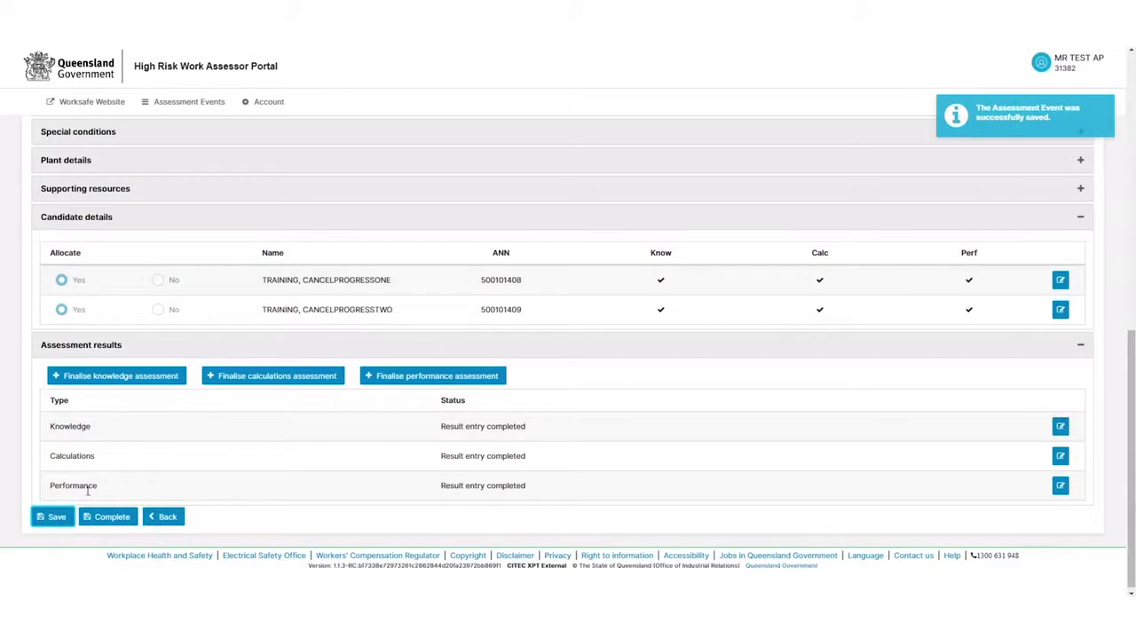
{"action": "left_click", "coordinate": [113, 520]}
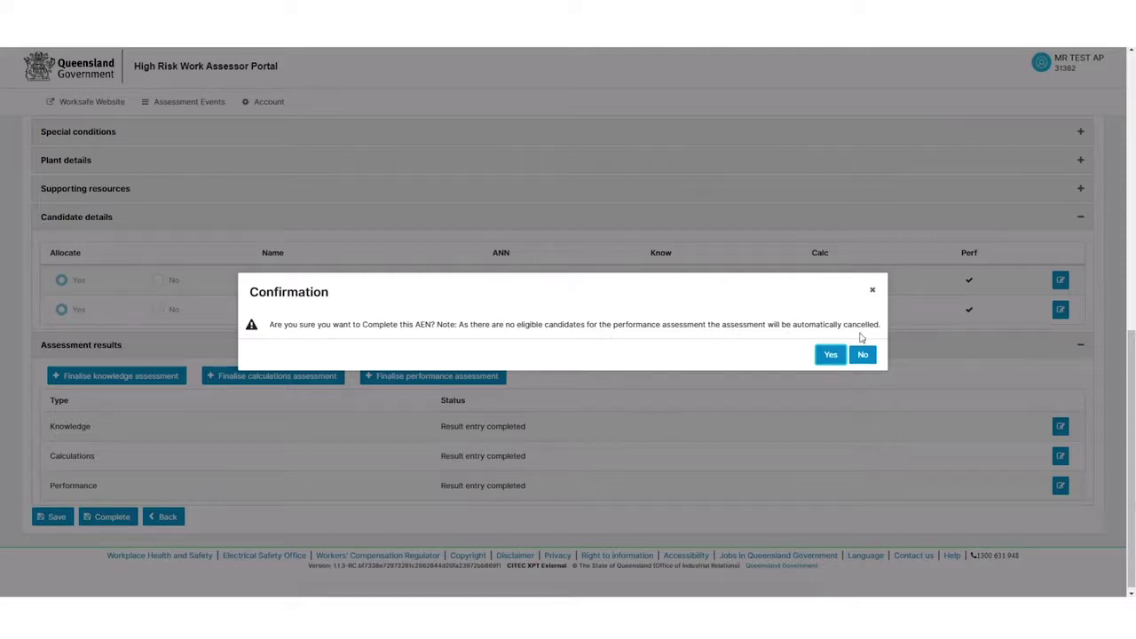
{"action": "left_click", "coordinate": [831, 355]}
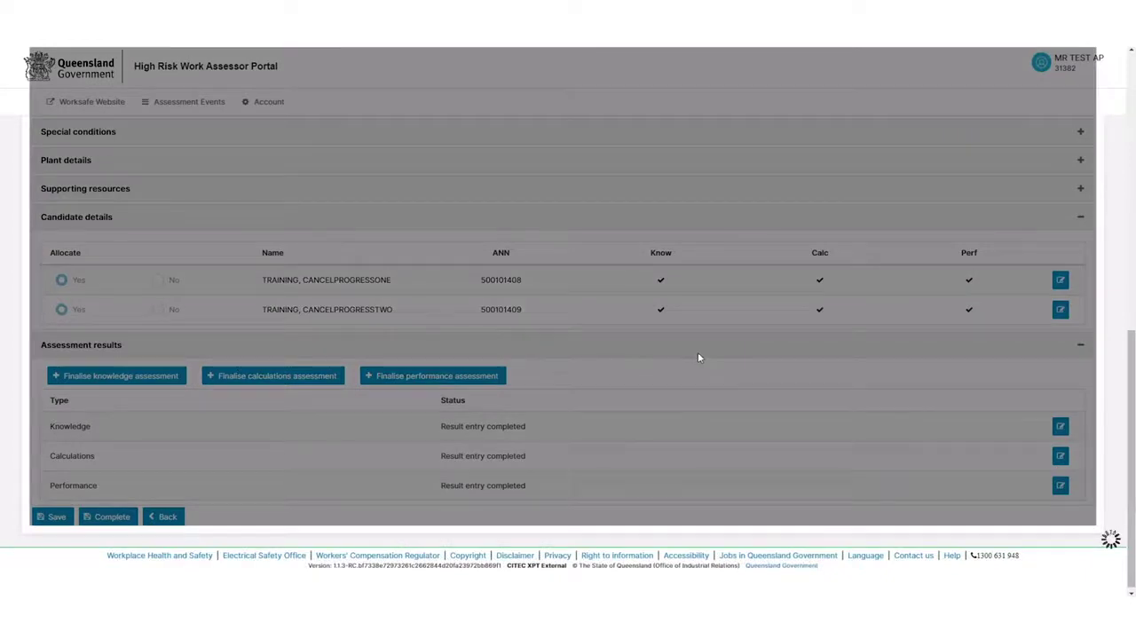